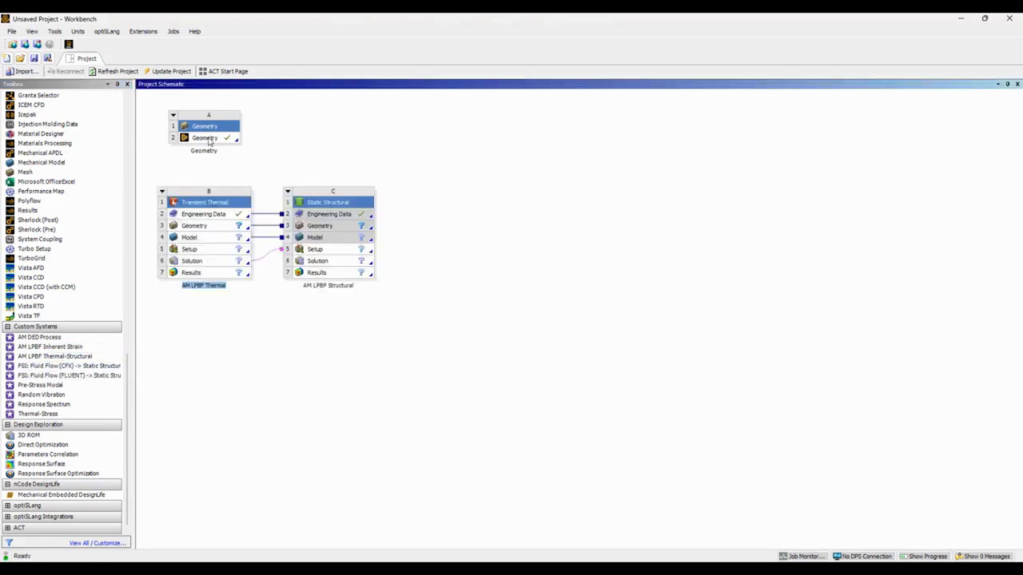
Link the standalone Geometry to the AM LPBF Thermal system's Geometry cell and open that system's Model in Mechanical.
drag(206, 138, 204, 226)
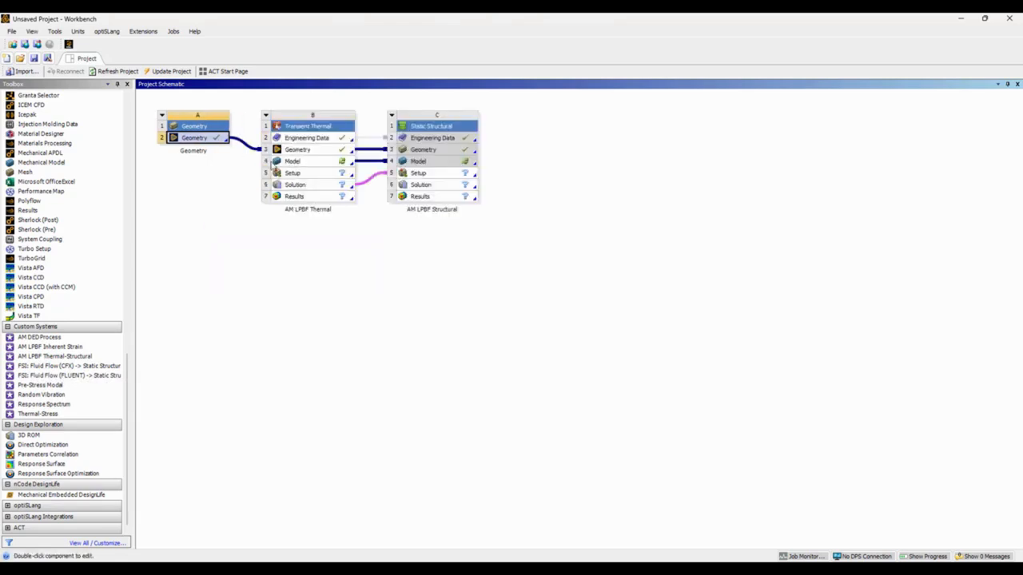
double_click(308, 165)
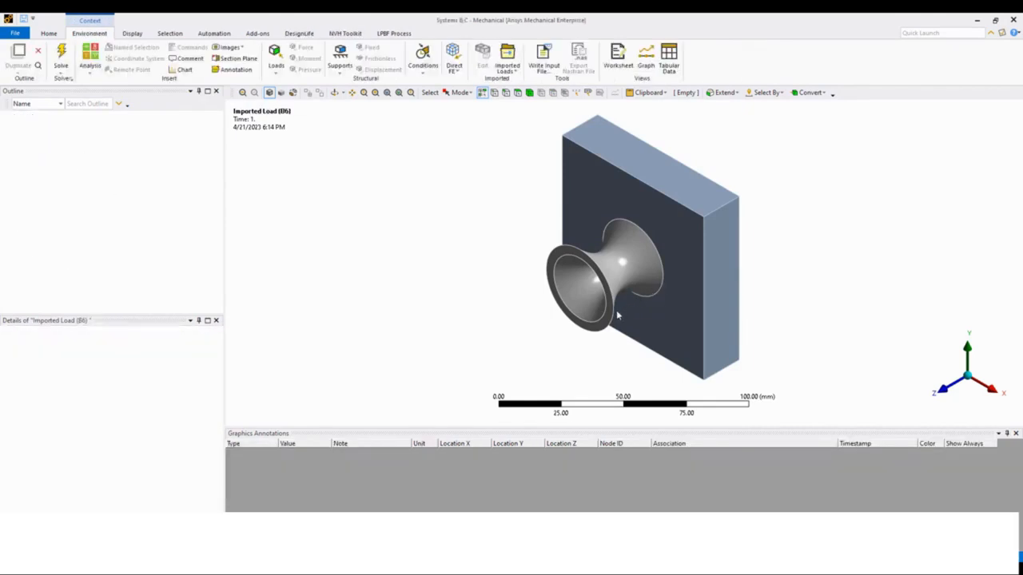
Start the LPBF Setup Wizard for the part and base plate model.
middle_drag(617, 318, 690, 269)
click(610, 337)
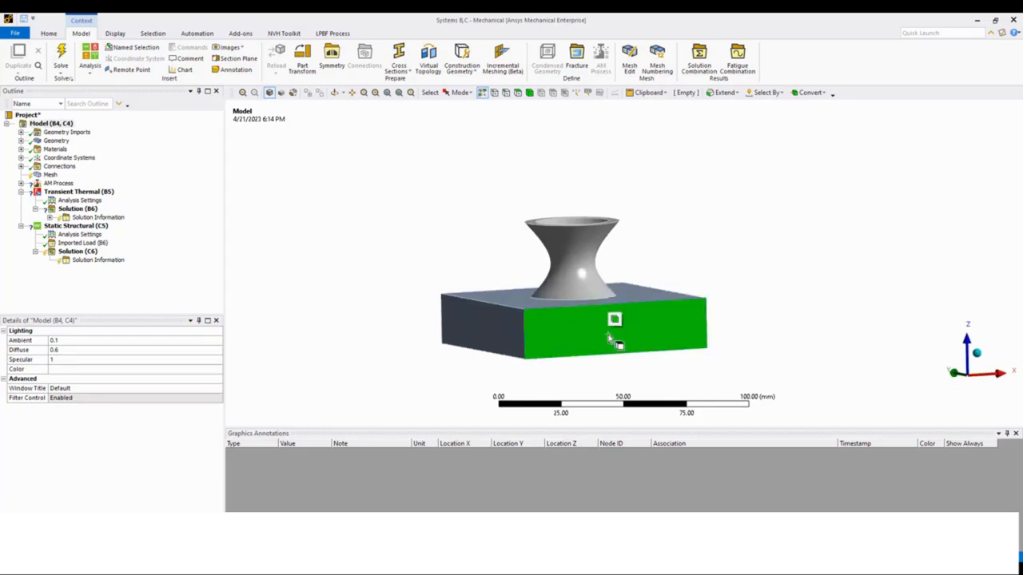
click(583, 272)
middle_drag(584, 272, 641, 249)
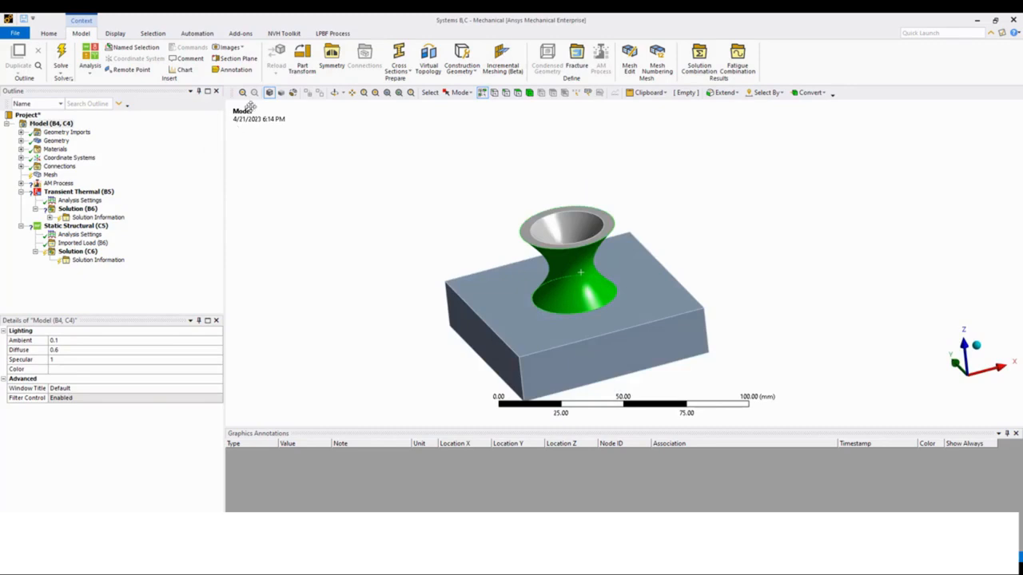
click(336, 36)
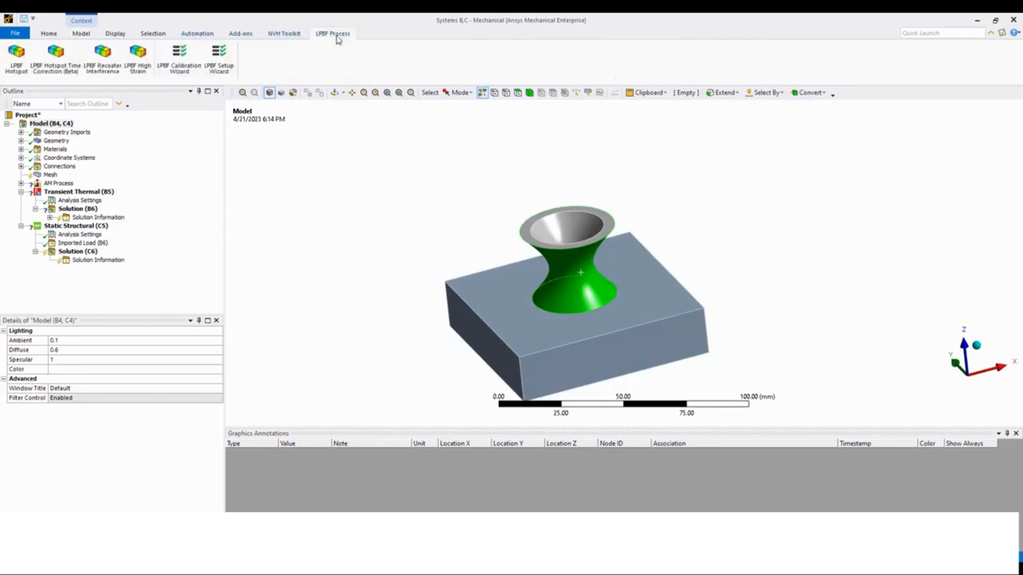
click(217, 70)
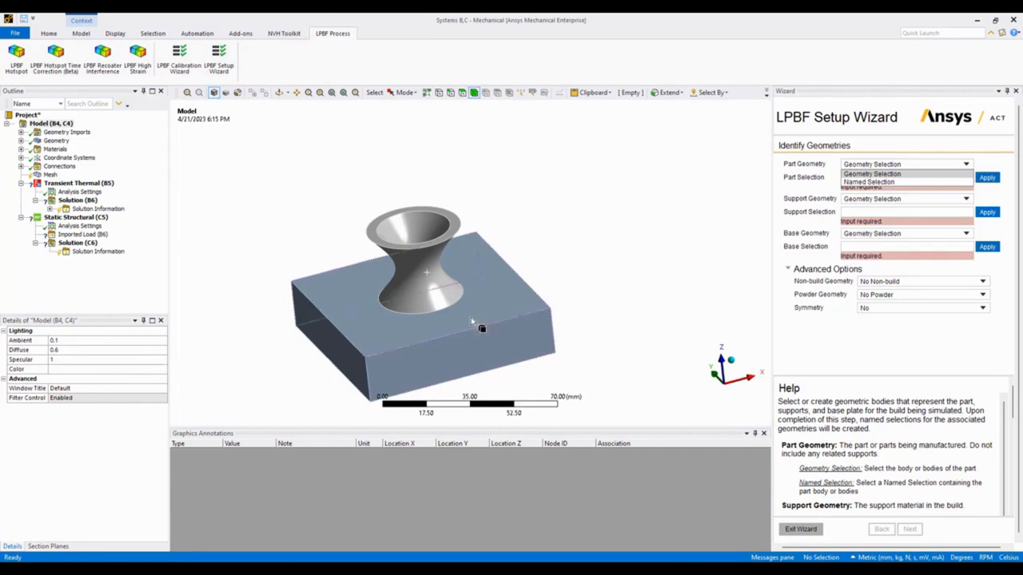
Assign the hourglass-shaped body as the part geometry and set the support geometry to No Supports.
click(424, 276)
click(987, 177)
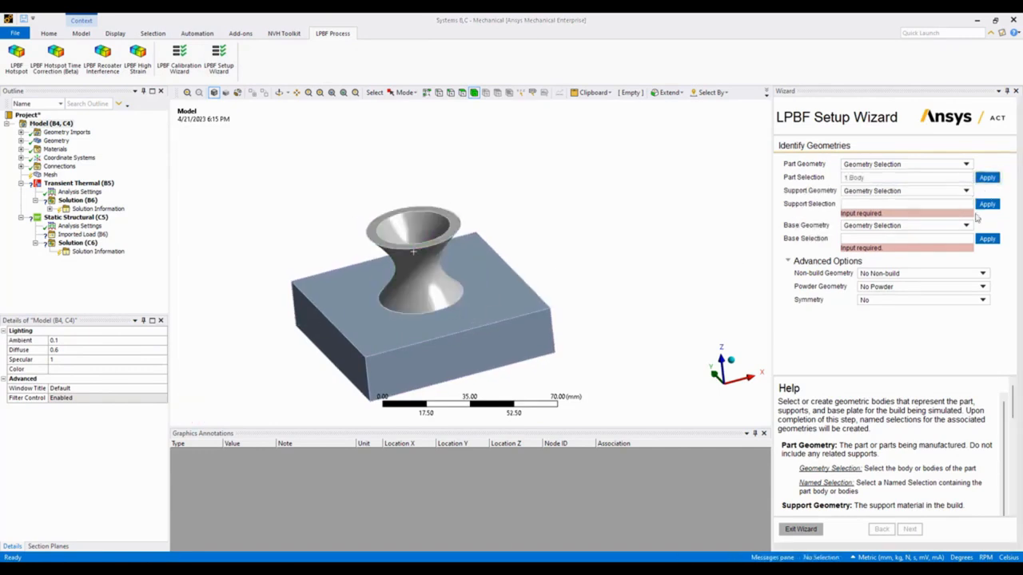
click(966, 192)
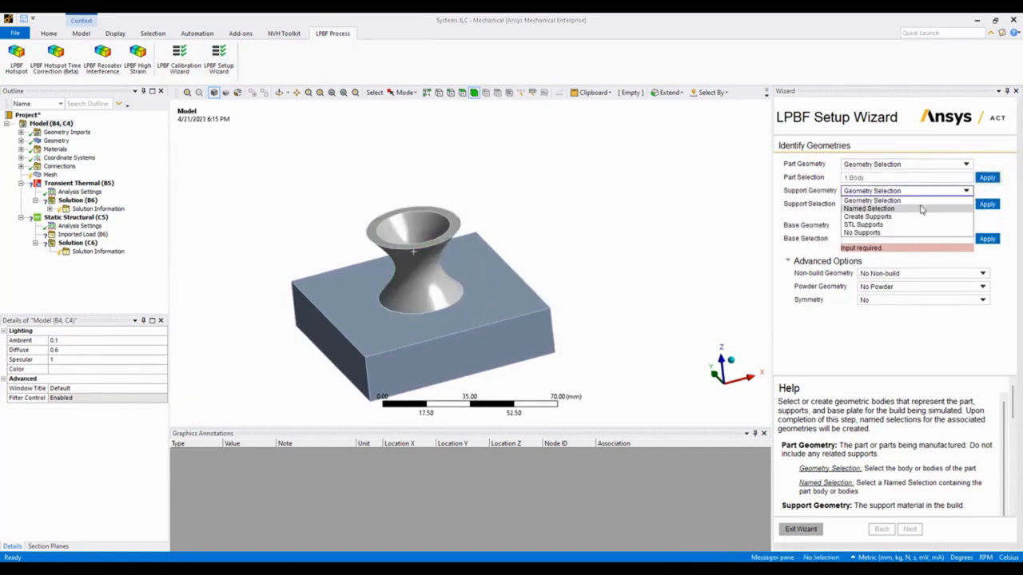
click(883, 232)
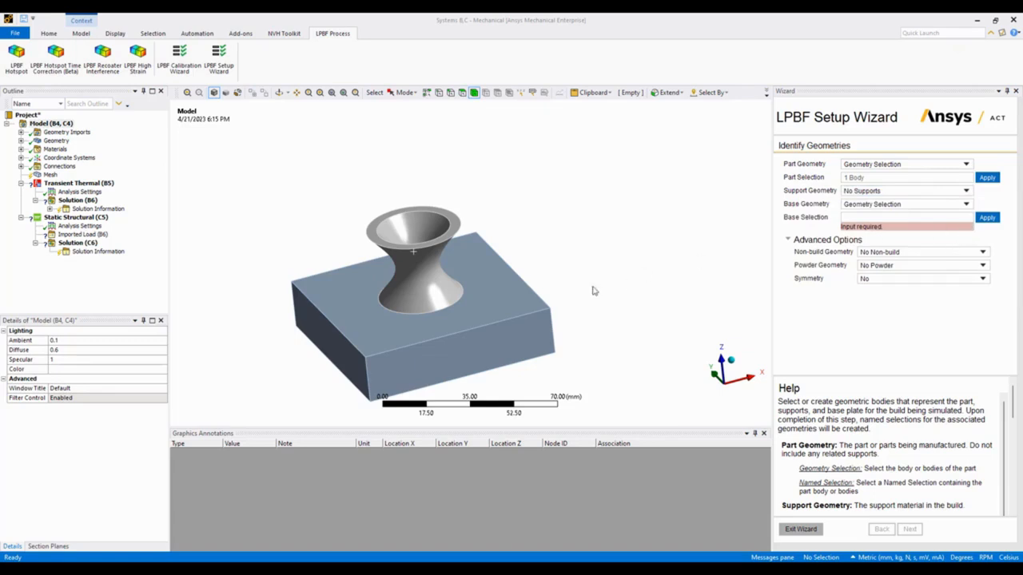
Assign the rectangular block as the base geometry, keep No Non-build, and proceed to the mesh settings.
click(545, 300)
click(987, 218)
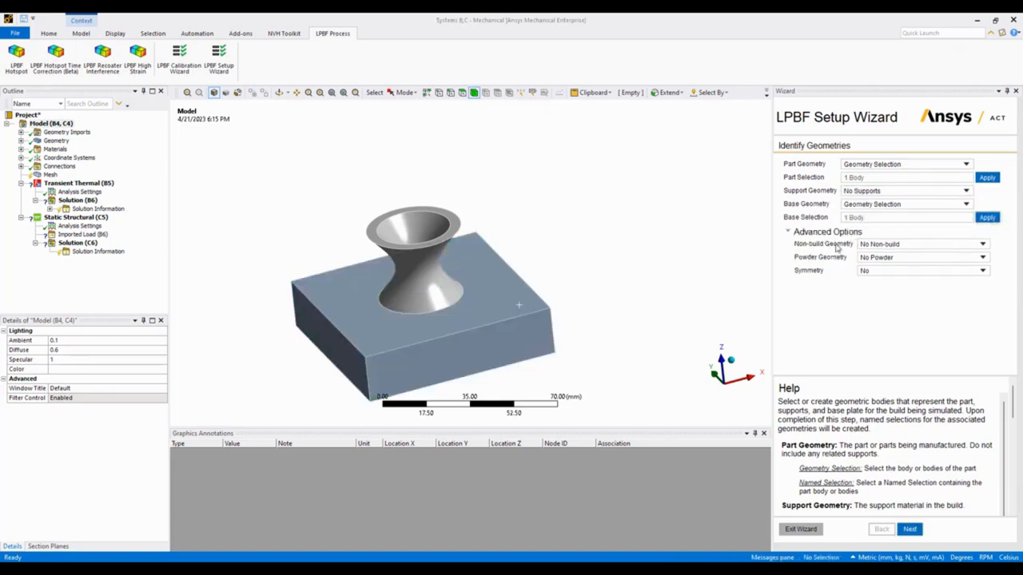
click(893, 246)
click(799, 248)
click(911, 530)
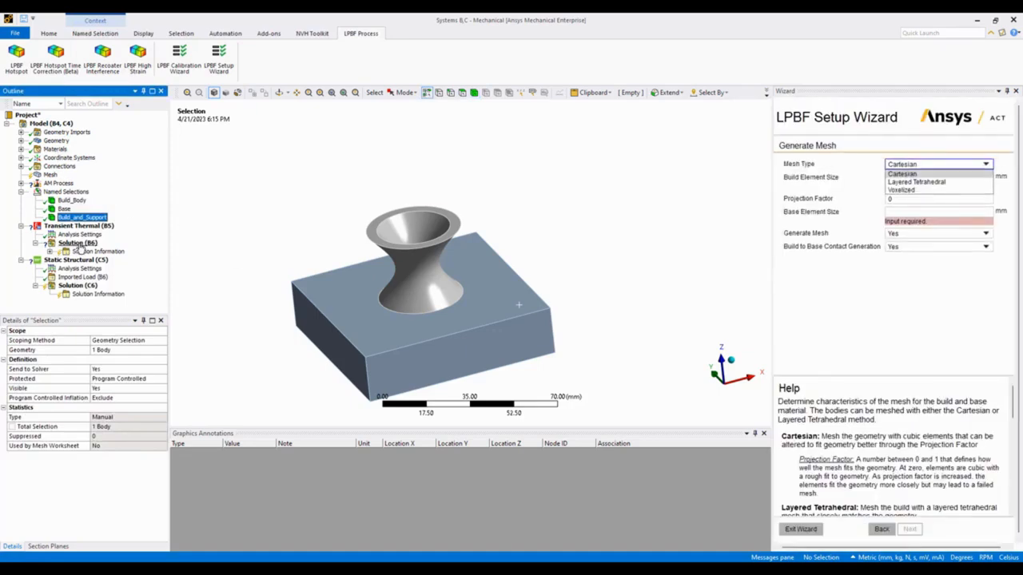
Choose the Voxelized mesh type and set the build element size to 1 mm.
click(915, 191)
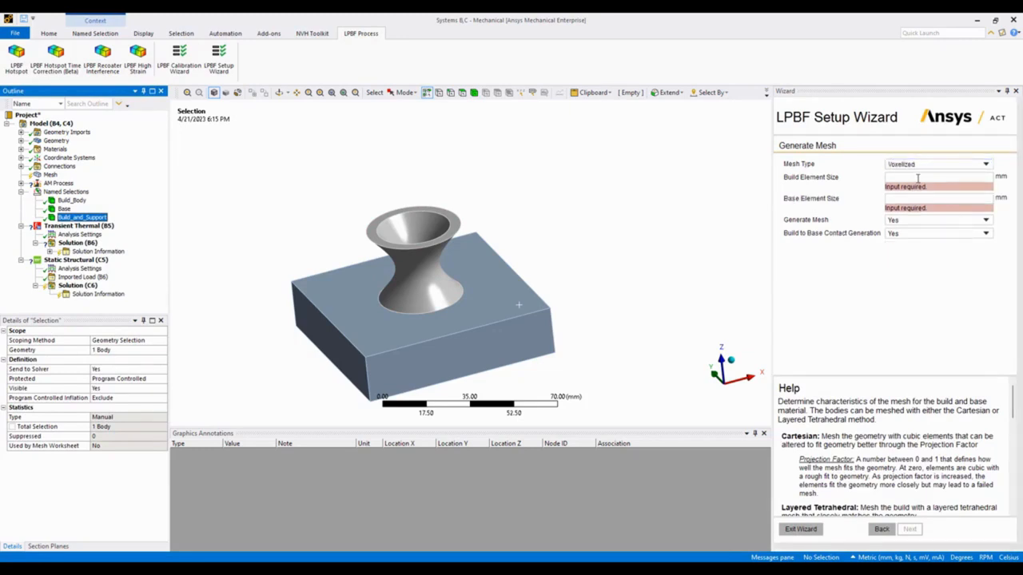
click(918, 178)
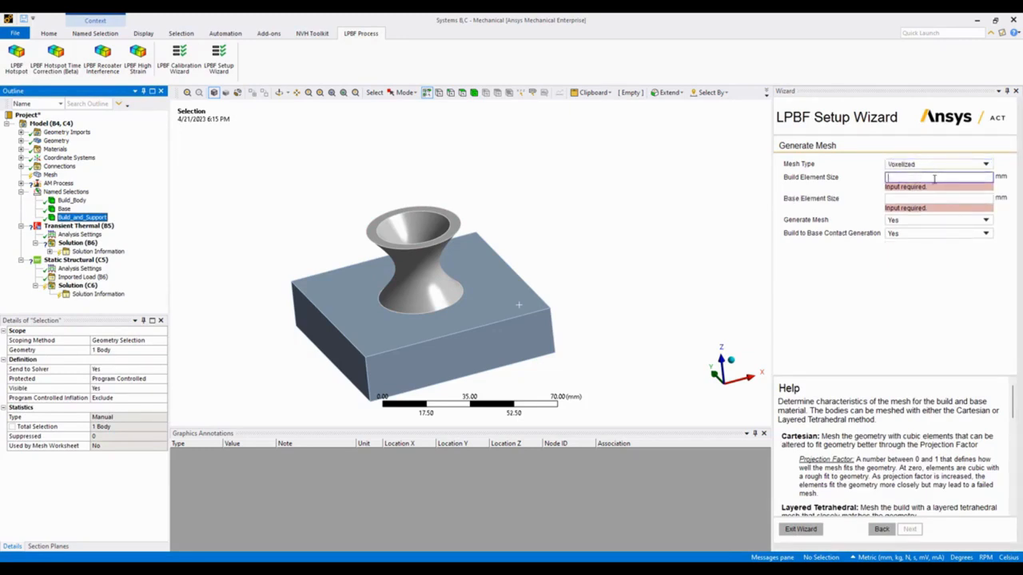
text(1)
Inspect the part's lower flare and read the wizard help on mesh types, element size, mesh generation and contacts.
middle_drag(511, 276, 510, 309)
scroll(366, 263, up, 6)
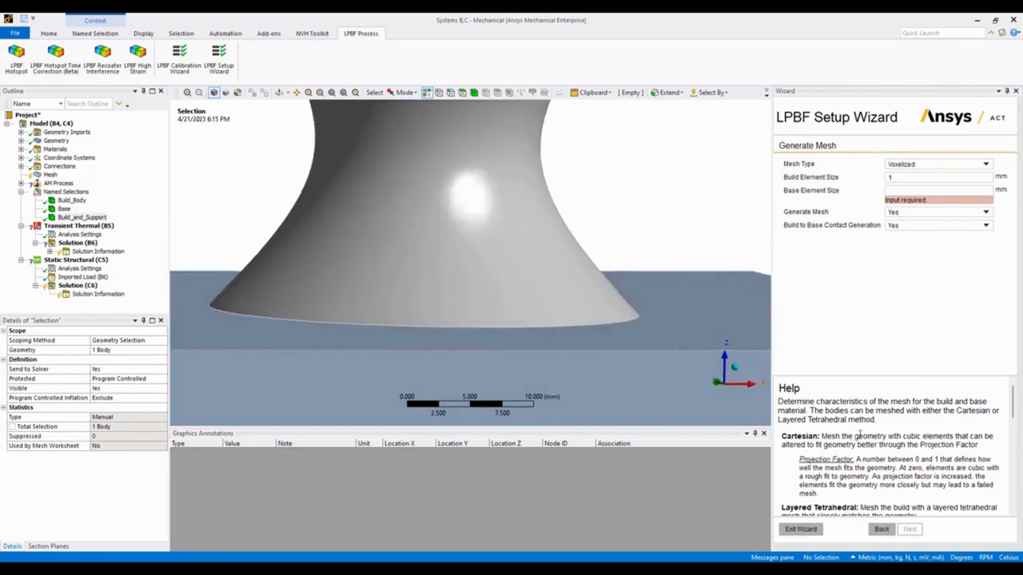
scroll(859, 436, down, 4)
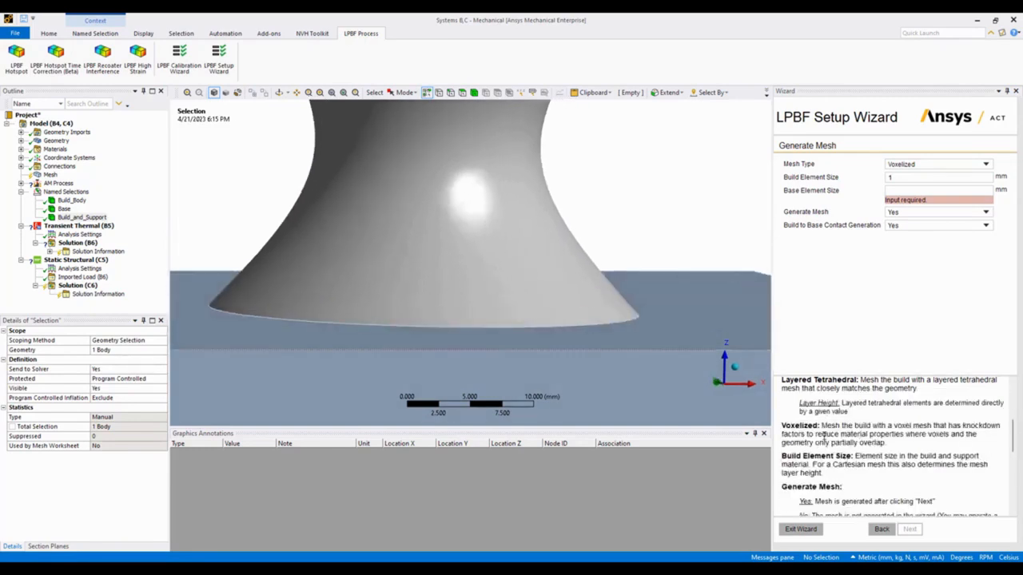
scroll(874, 429, down, 1)
scroll(890, 426, up, 2)
scroll(874, 441, down, 2)
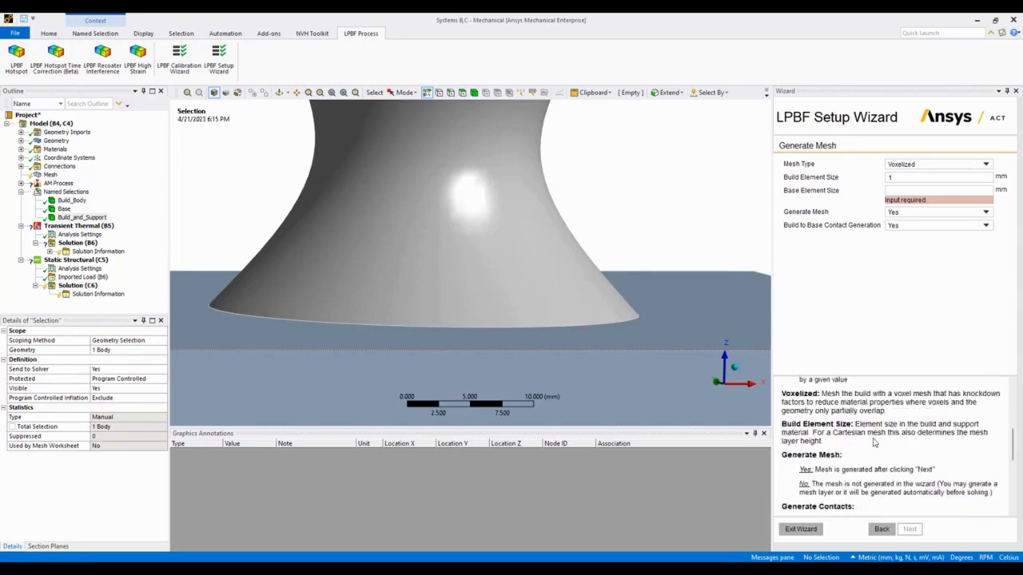
scroll(840, 447, up, 4)
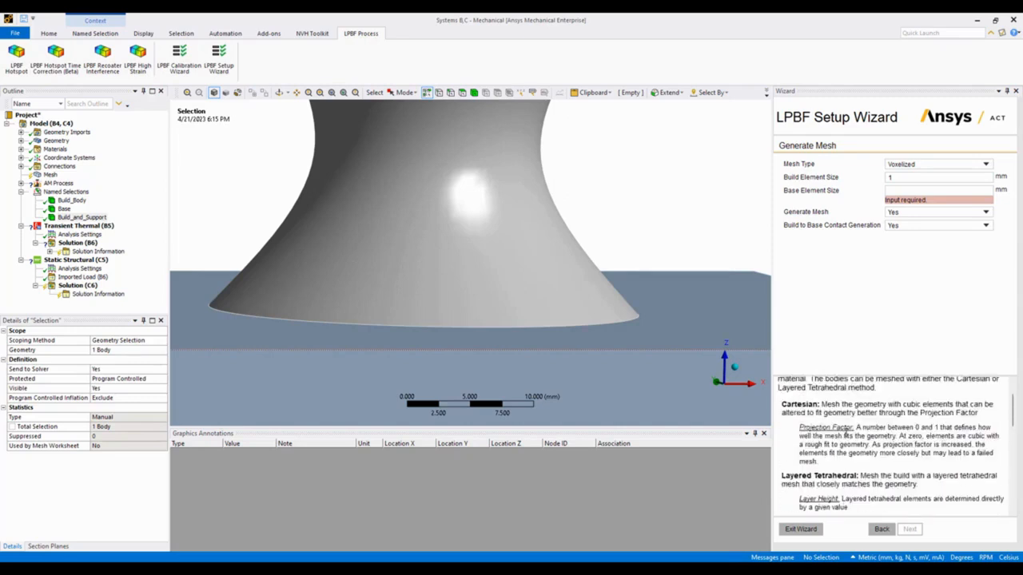
scroll(852, 464, down, 1)
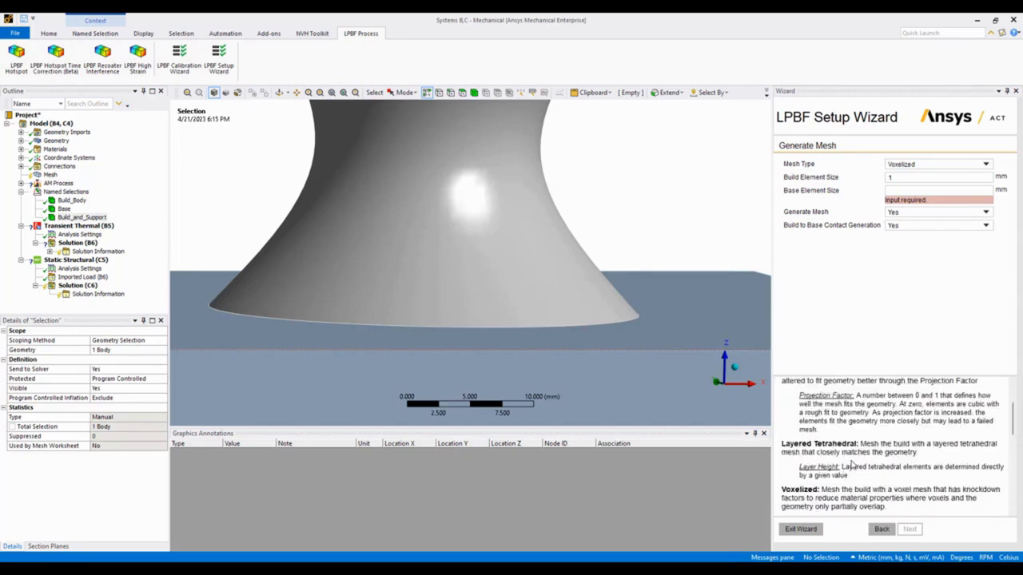
scroll(839, 415, up, 1)
scroll(846, 455, down, 1)
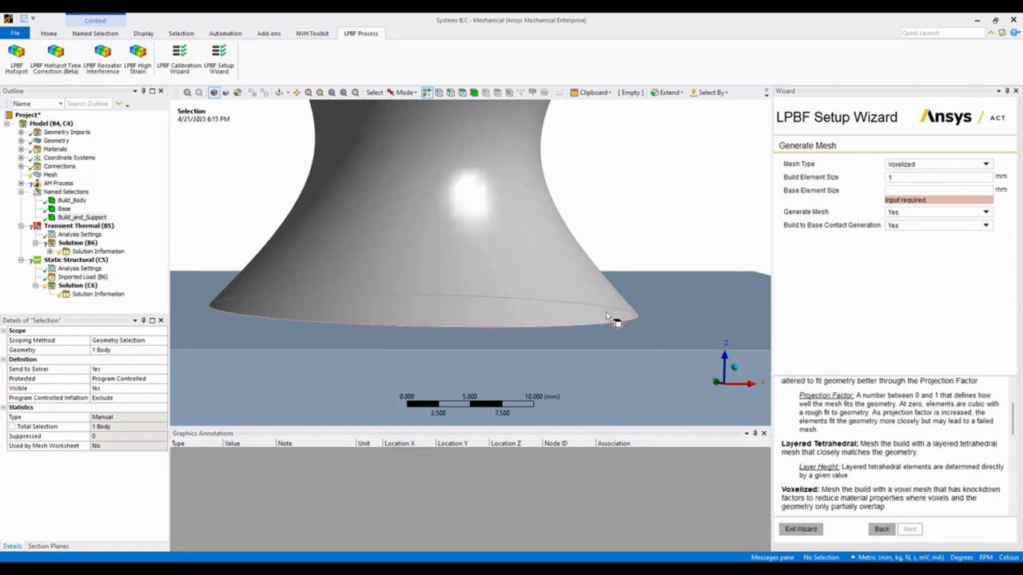
scroll(845, 415, down, 1)
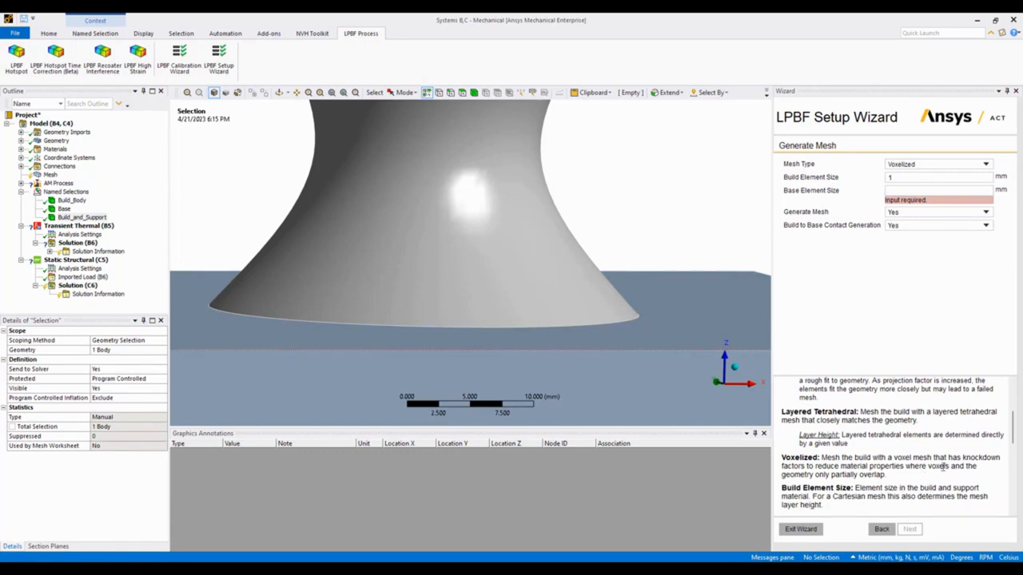
scroll(858, 465, down, 1)
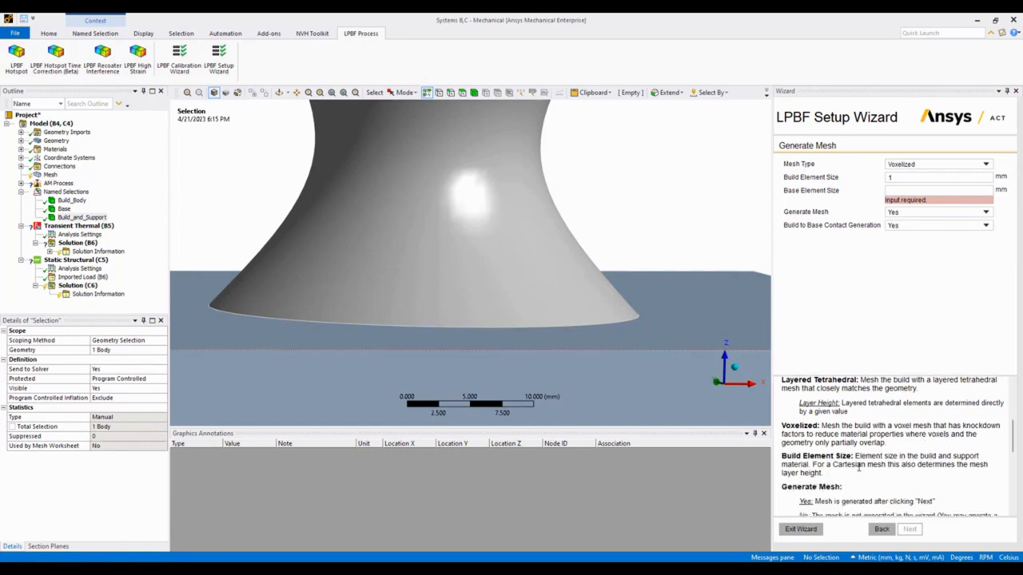
scroll(883, 464, down, 1)
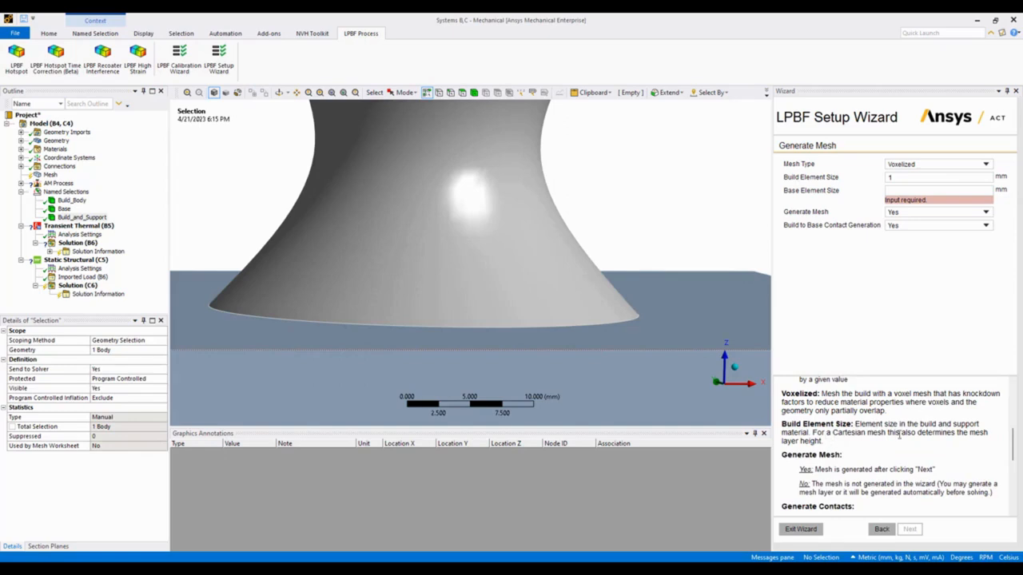
scroll(894, 447, down, 3)
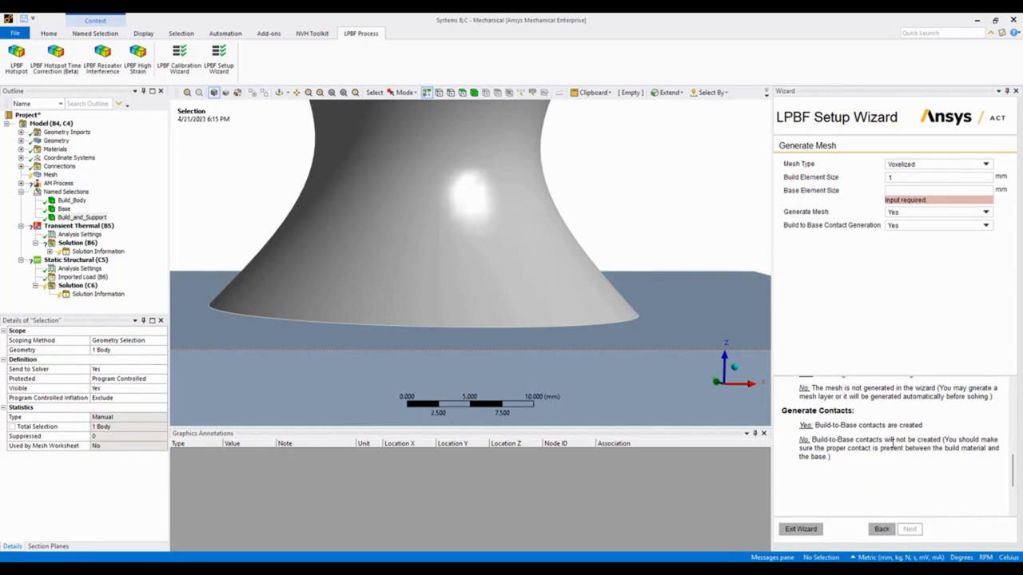
scroll(890, 415, up, 1)
scroll(669, 329, up, 1)
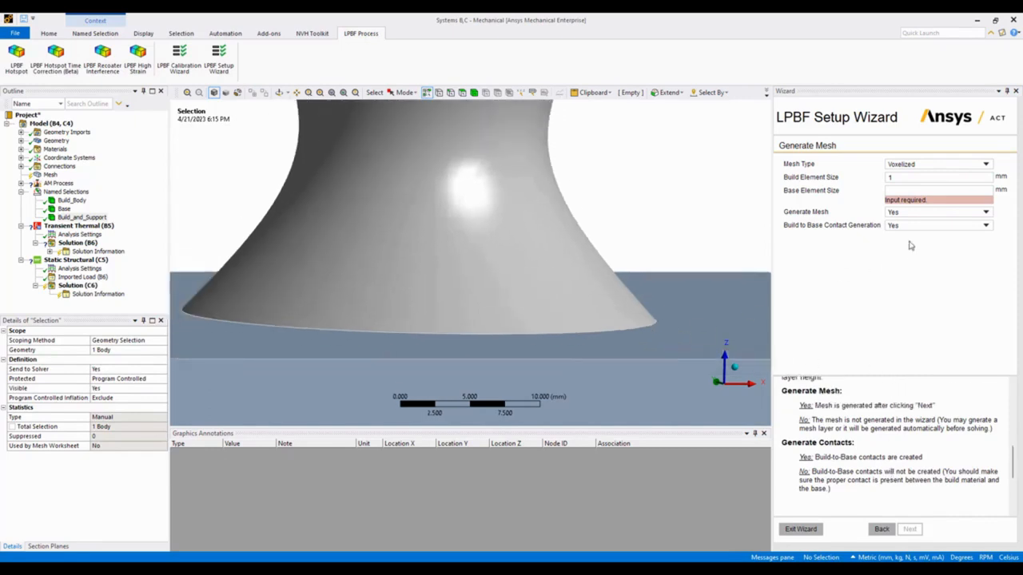
Set the base element size to 3 mm and generate the mesh with build-to-base contacts.
click(918, 190)
text(3)
key(Tab)
click(855, 241)
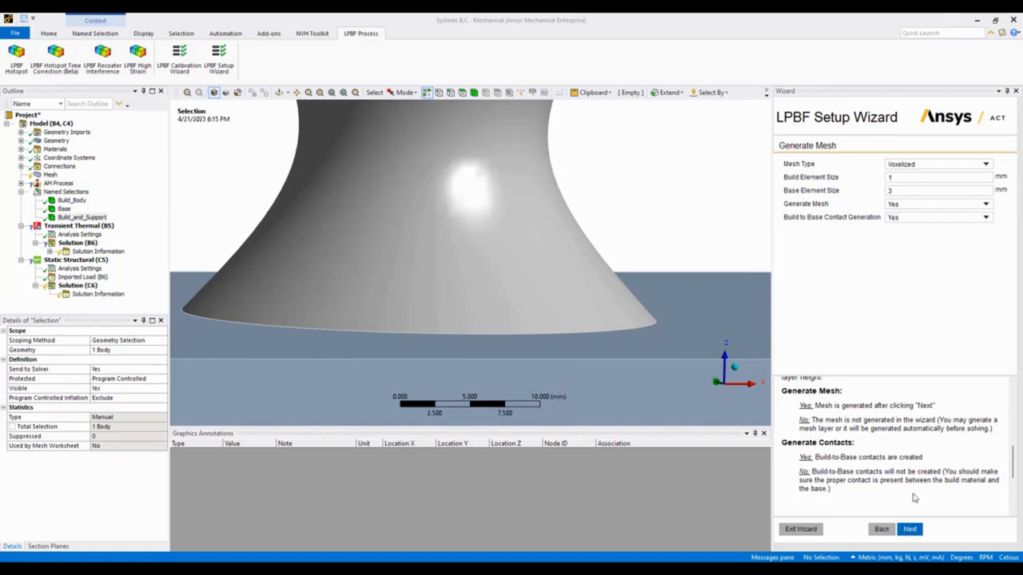
click(912, 530)
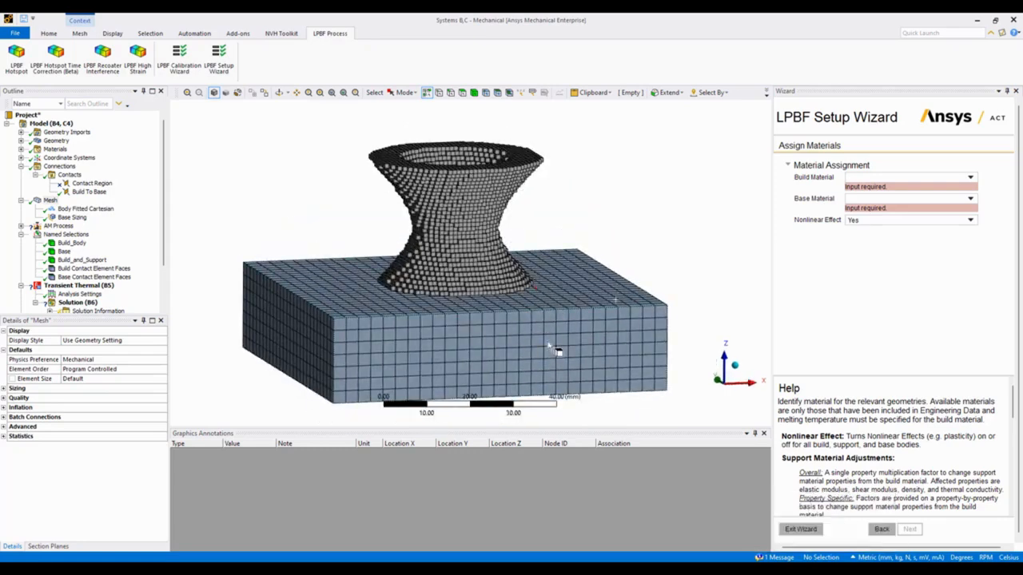
Assign Inconel 718 as the build material and 316 Stainless Steel as the base material, then proceed to the build settings.
click(968, 179)
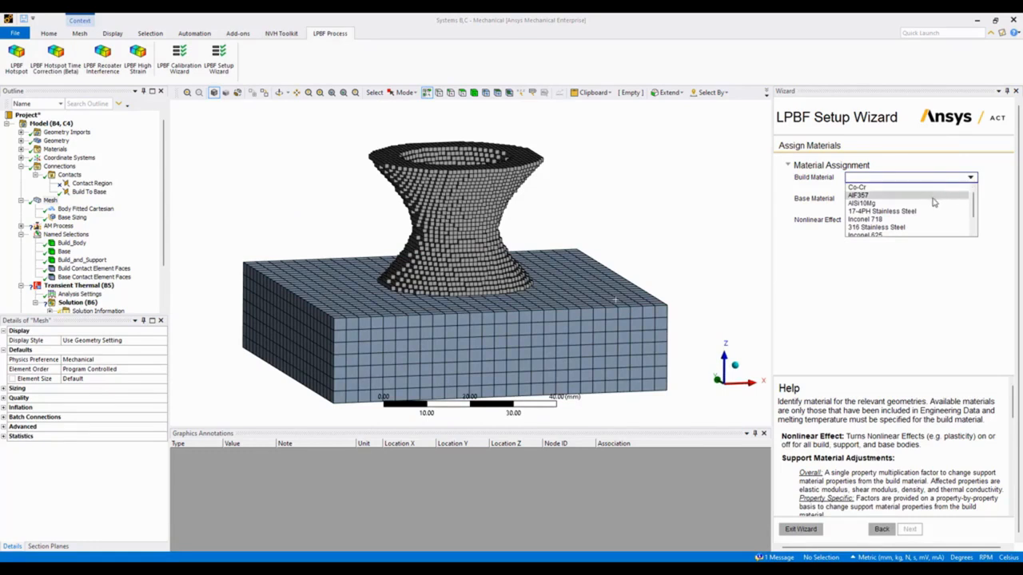
click(909, 220)
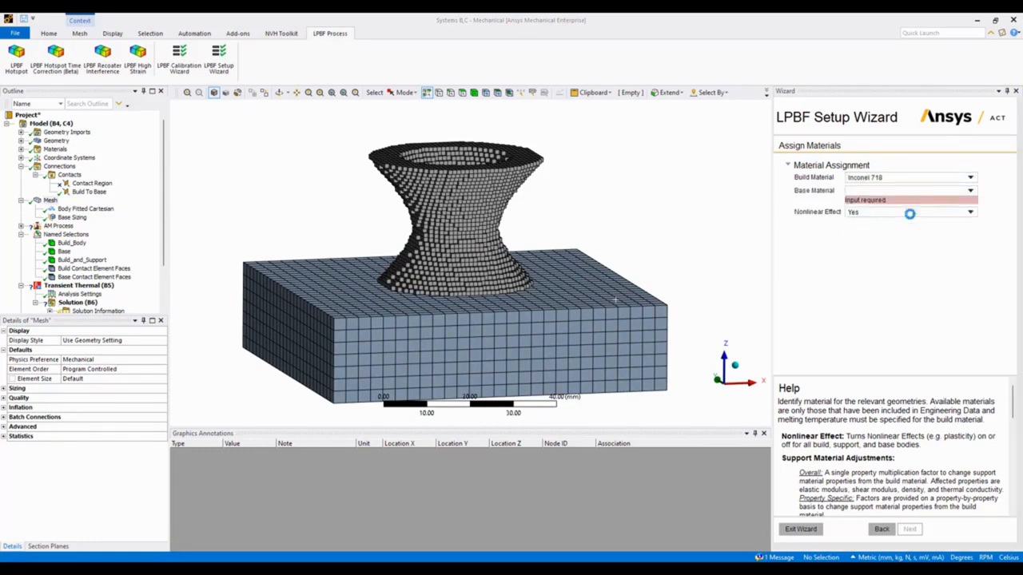
click(971, 192)
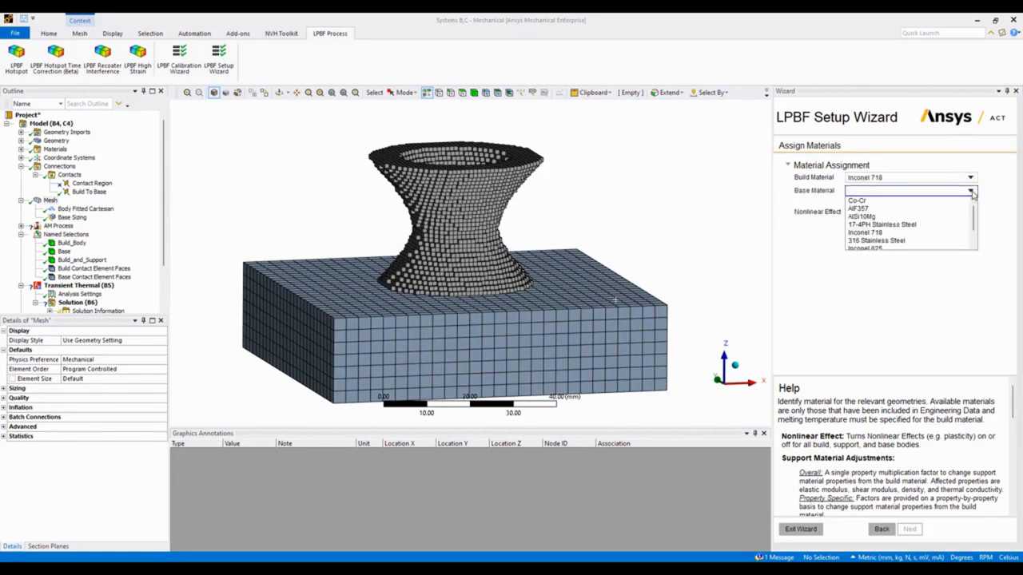
click(903, 242)
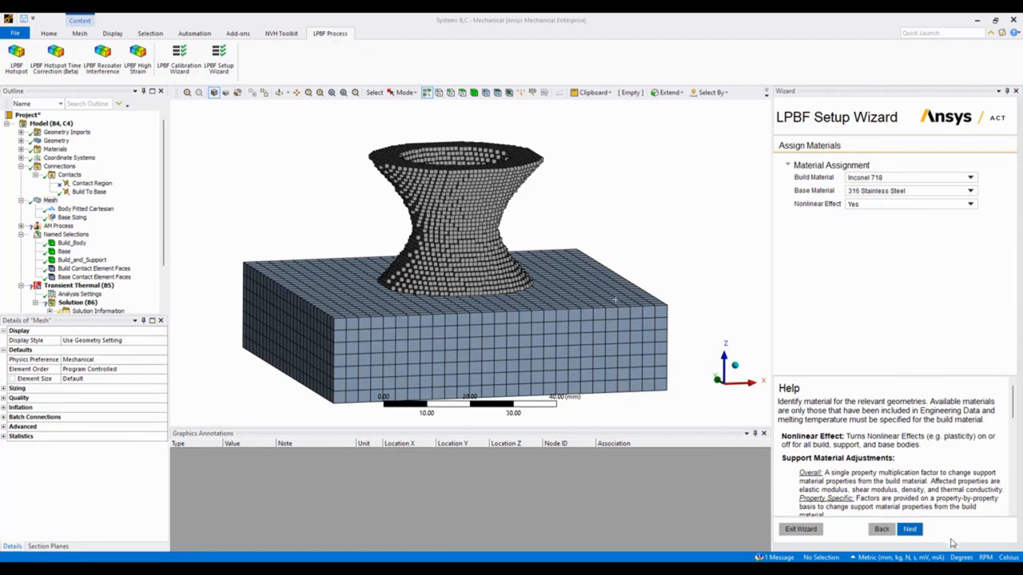
click(909, 529)
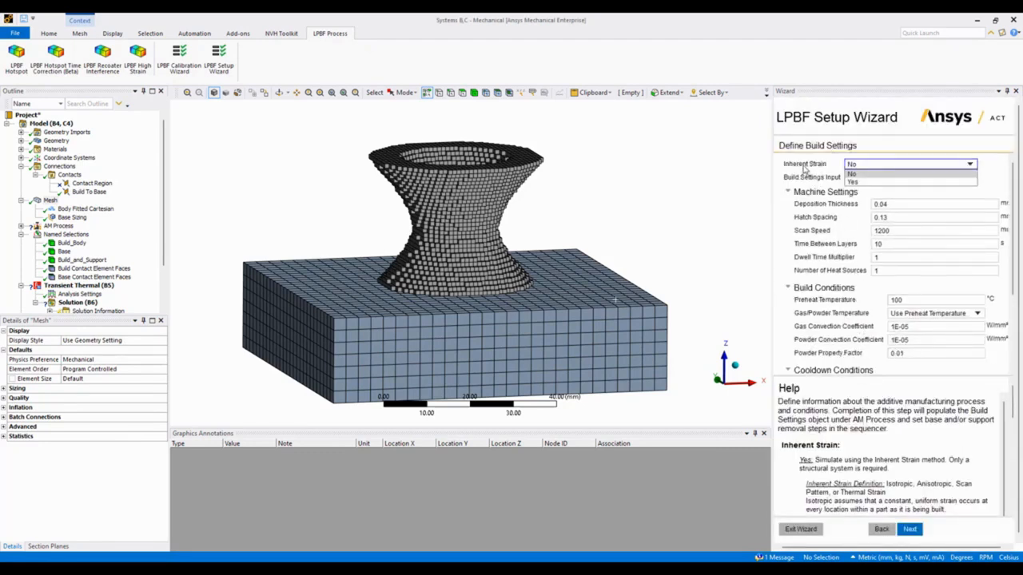
Keep Inherent Strain at No and set the time between layers to 5 s in the machine settings.
click(797, 166)
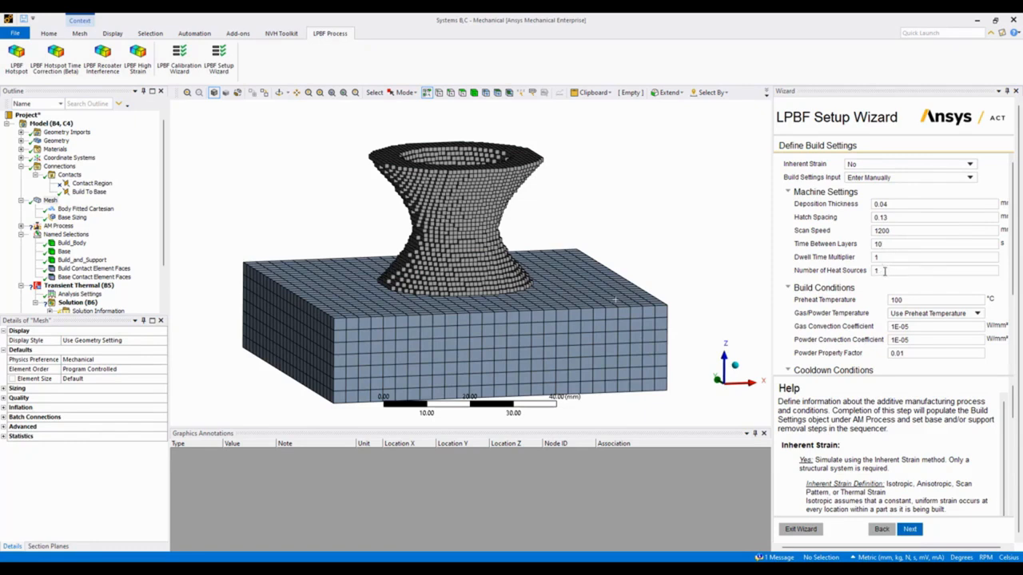
double_click(884, 271)
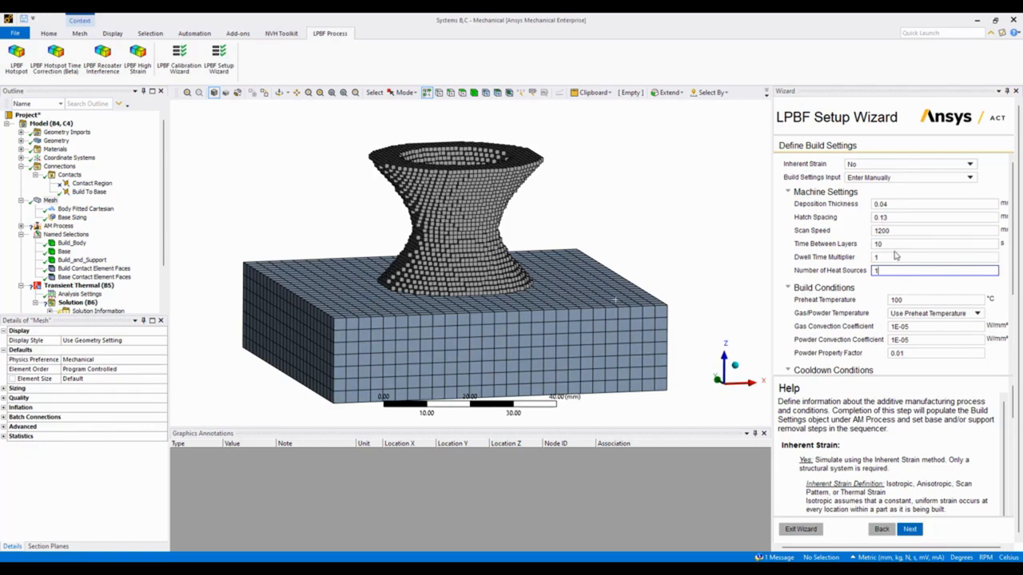
click(886, 244)
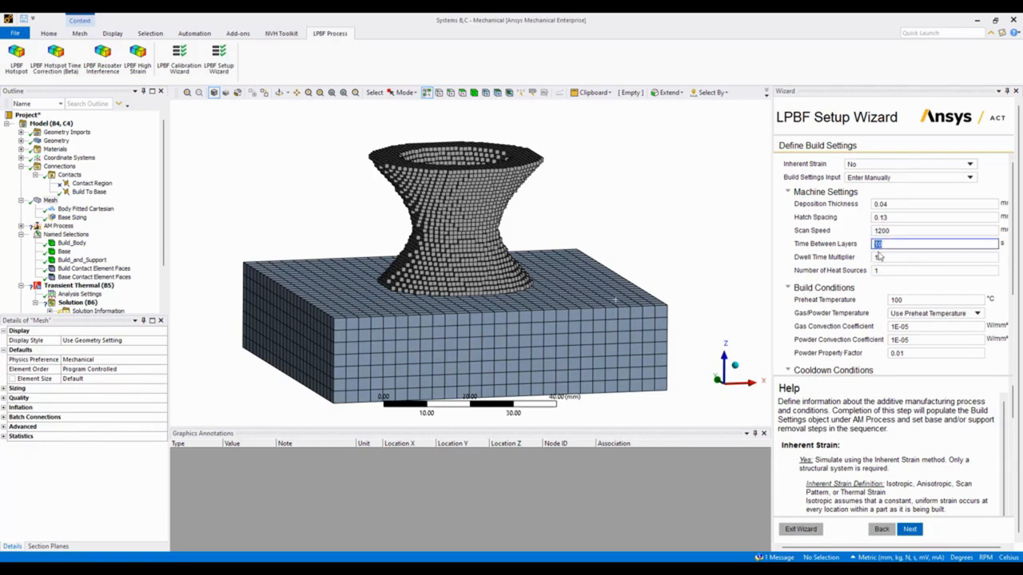
click(880, 273)
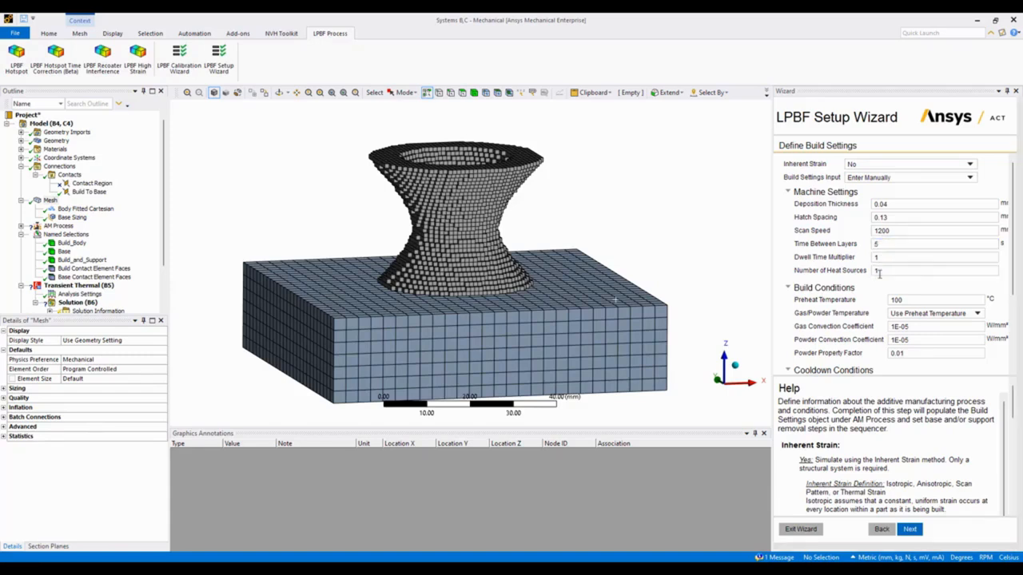
Set the number of heat sources to 2 and the base removal type to Instantaneous, completing the build settings.
double_click(895, 270)
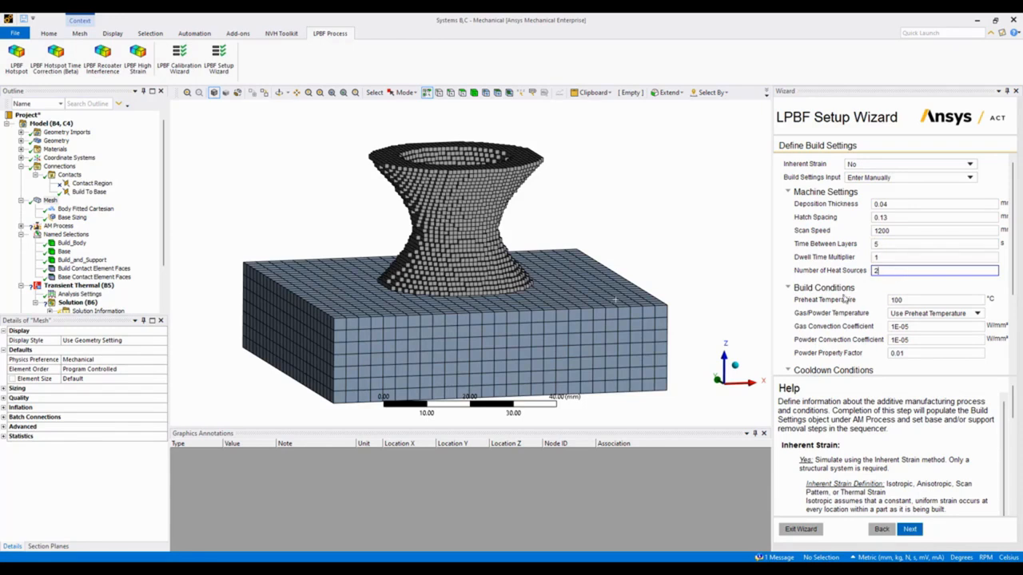
scroll(882, 312, down, 1)
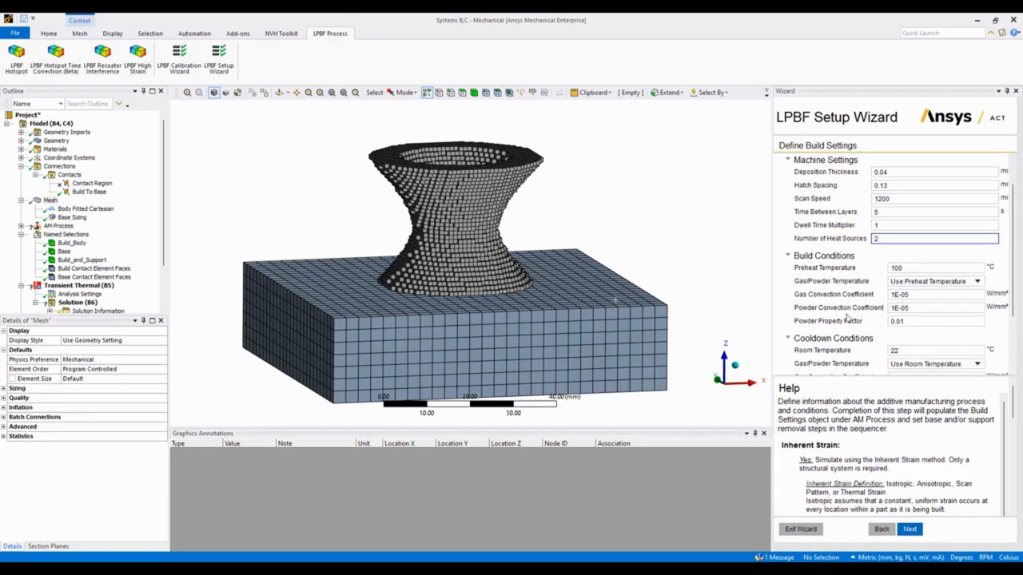
scroll(882, 326, down, 2)
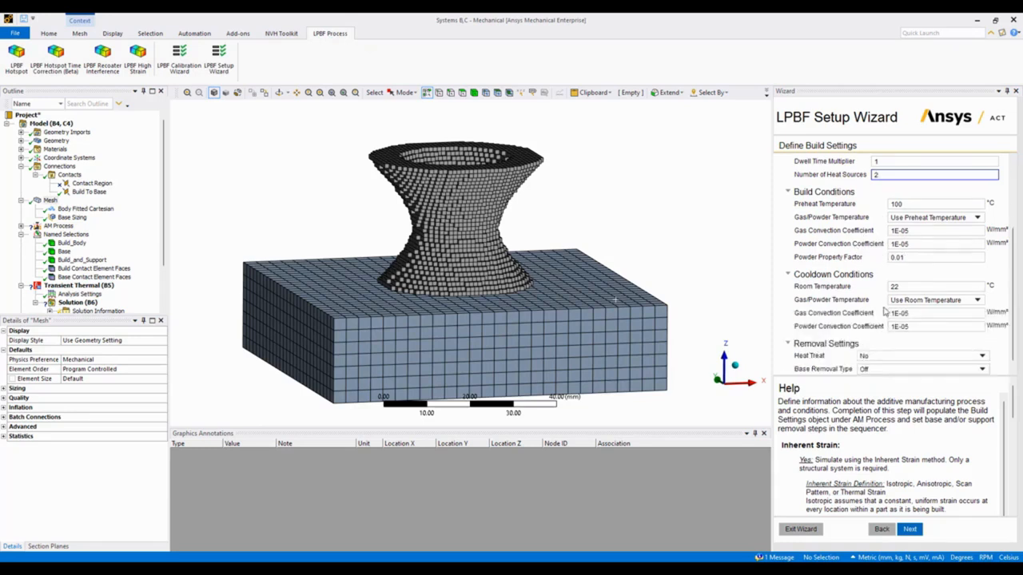
scroll(879, 313, down, 1)
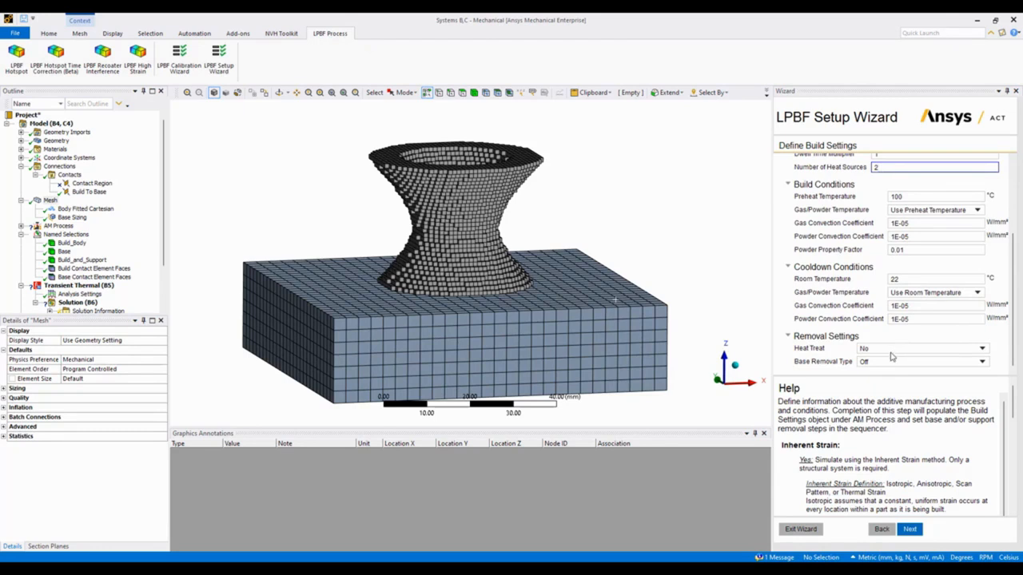
click(885, 365)
click(887, 365)
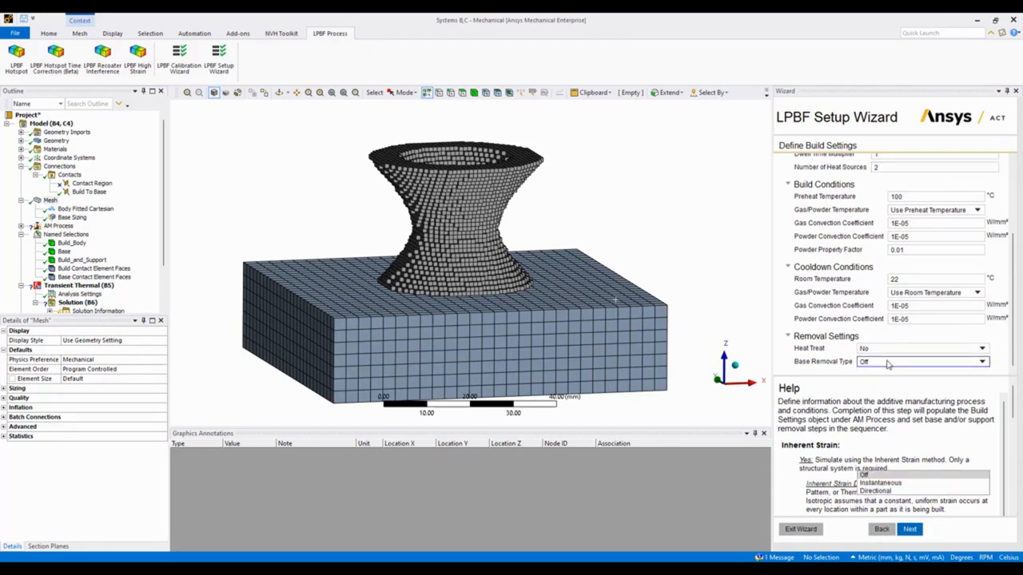
click(981, 364)
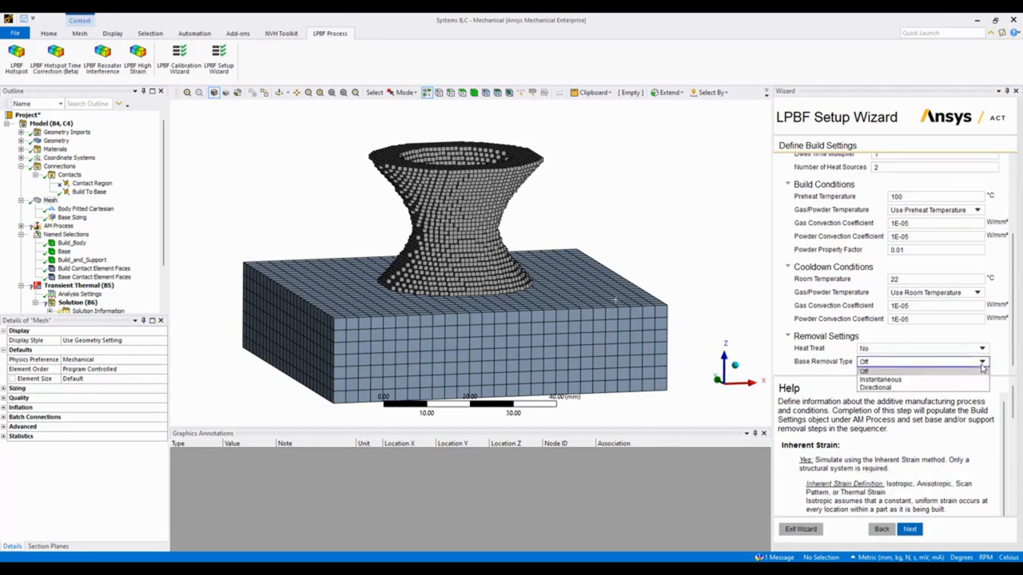
click(899, 381)
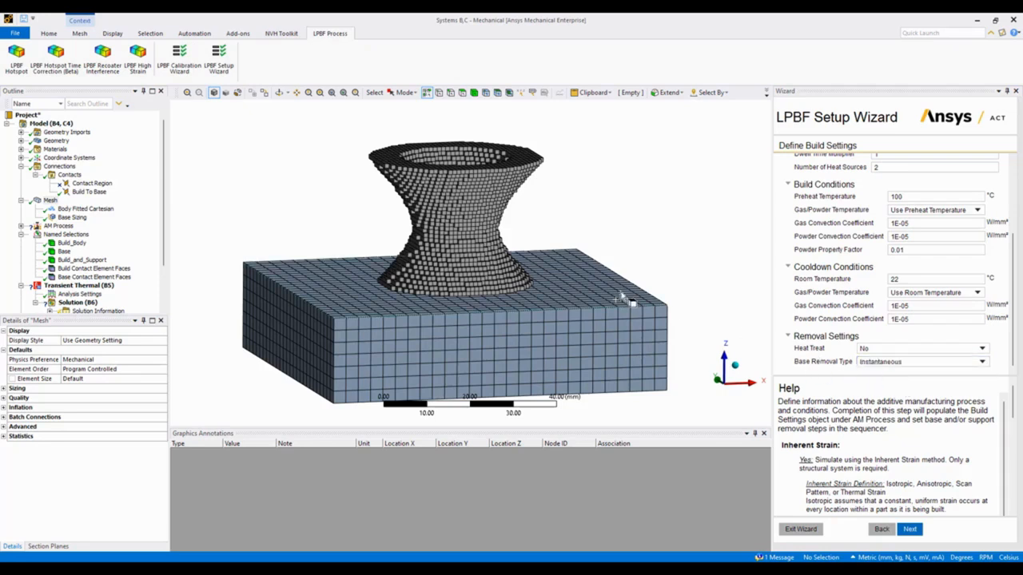
click(910, 530)
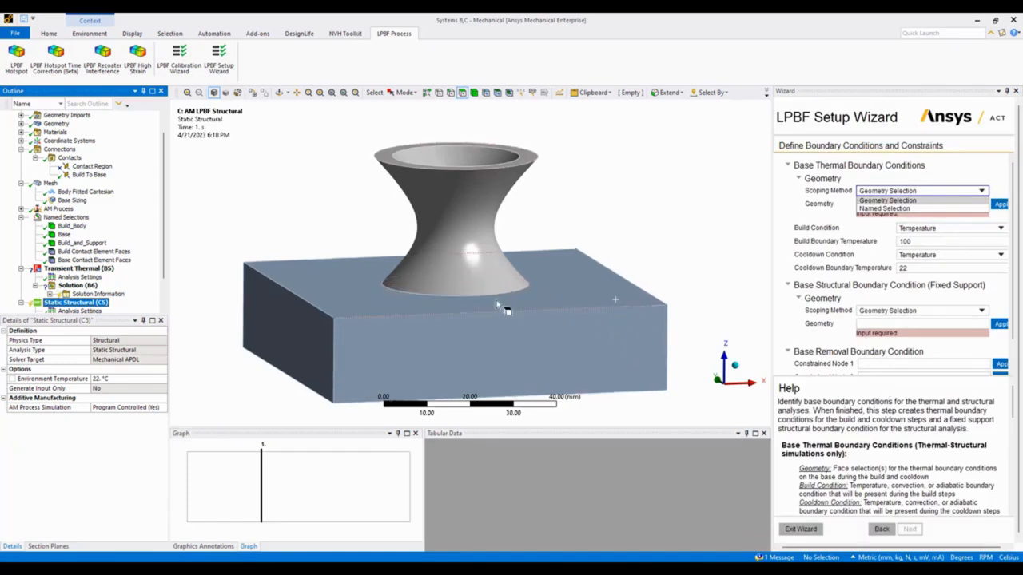
Scope the base thermal boundary condition to the underside face of the base plate using geometry selection.
click(788, 201)
middle_drag(629, 249, 617, 207)
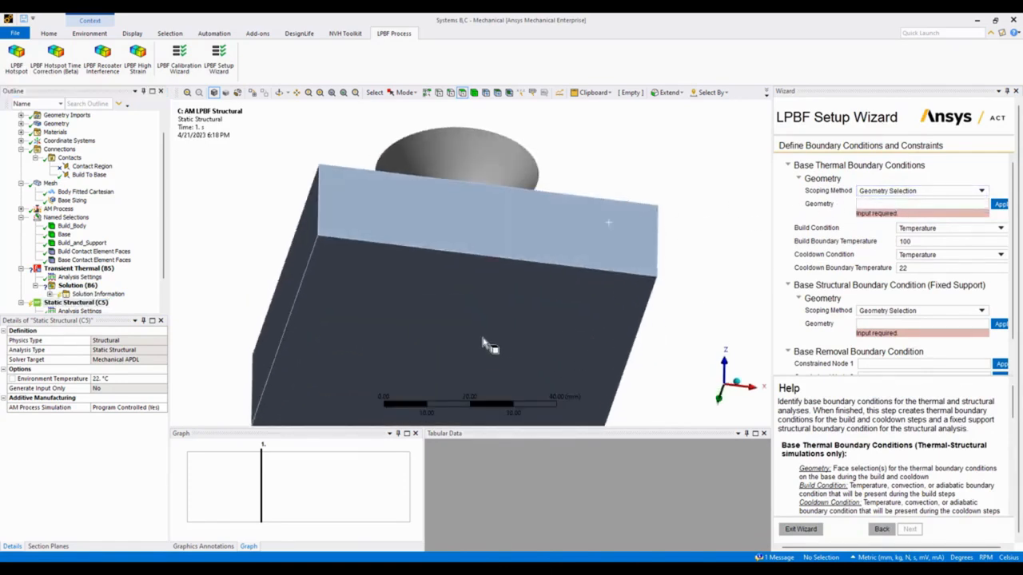
mouse_move(520, 297)
middle_down()
mouse_move(537, 268)
mouse_move(526, 288)
middle_up()
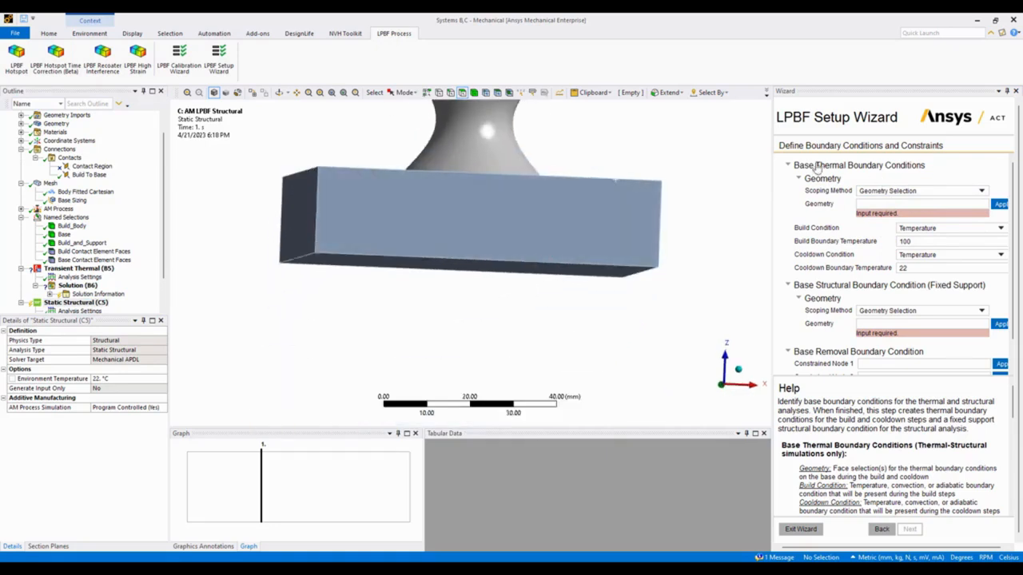
middle_drag(614, 247, 550, 297)
click(549, 297)
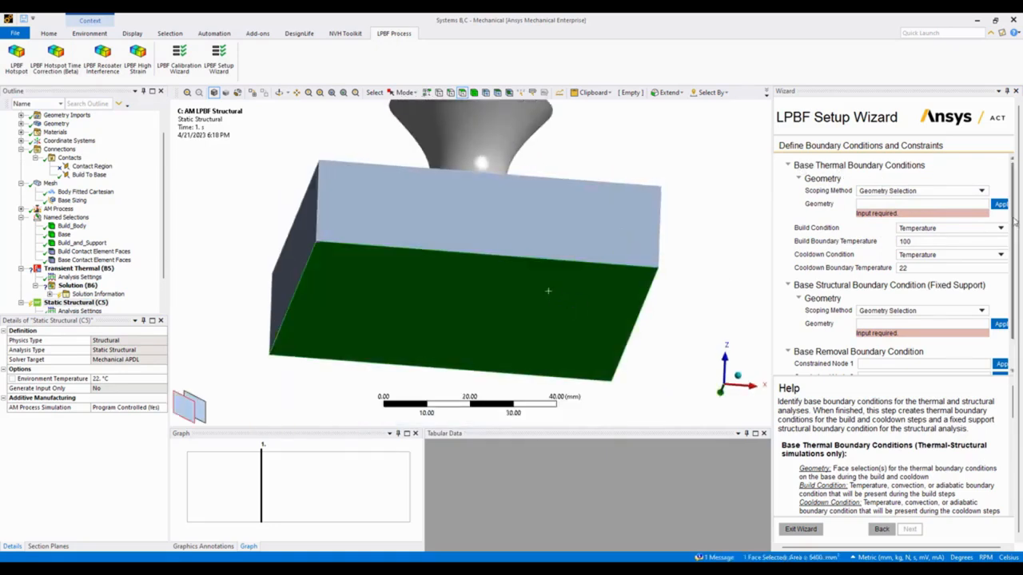
click(1000, 205)
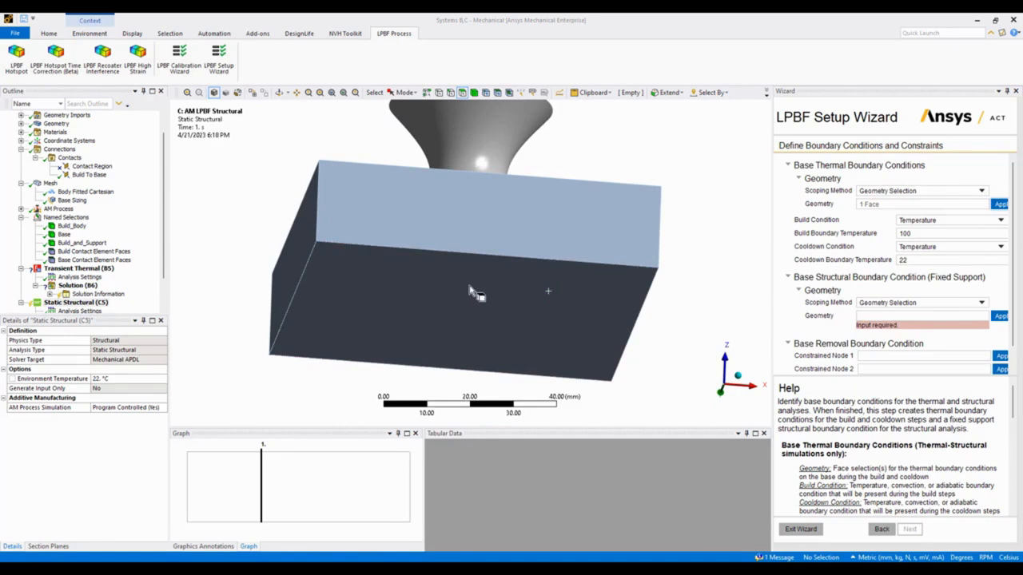
Rescope the base thermal boundary condition to three faces of the base plate.
drag(299, 259, 406, 300)
middle_drag(406, 306, 666, 283)
ctrl+click(660, 278)
click(1000, 204)
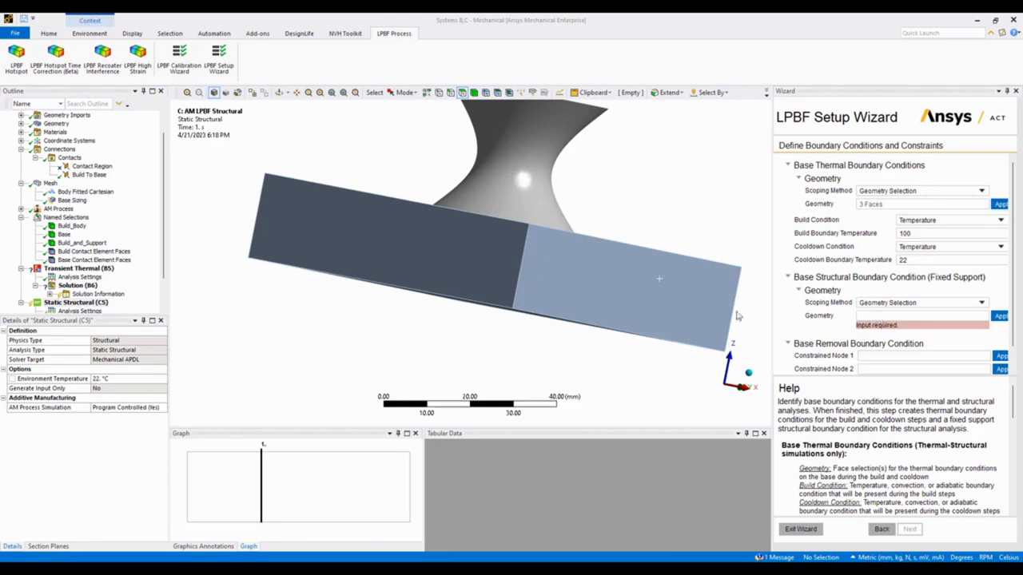
Assign the underside face of the base plate as the fixed support of the base structural boundary condition.
middle_drag(678, 290, 599, 304)
click(560, 297)
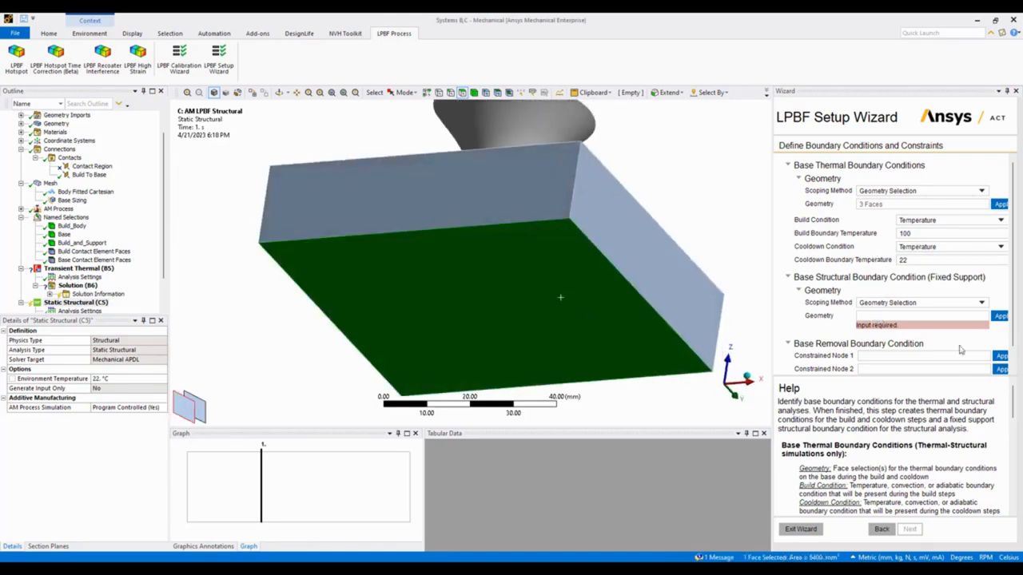
click(1001, 318)
Assign a mesh node on the front of the part's bottom edge as Constrained Node 1 for base removal.
scroll(919, 322, down, 1)
middle_drag(627, 244, 589, 271)
ctrl+middle_drag(590, 271, 639, 383)
scroll(598, 275, up, 4)
ctrl+middle_drag(588, 211, 520, 250)
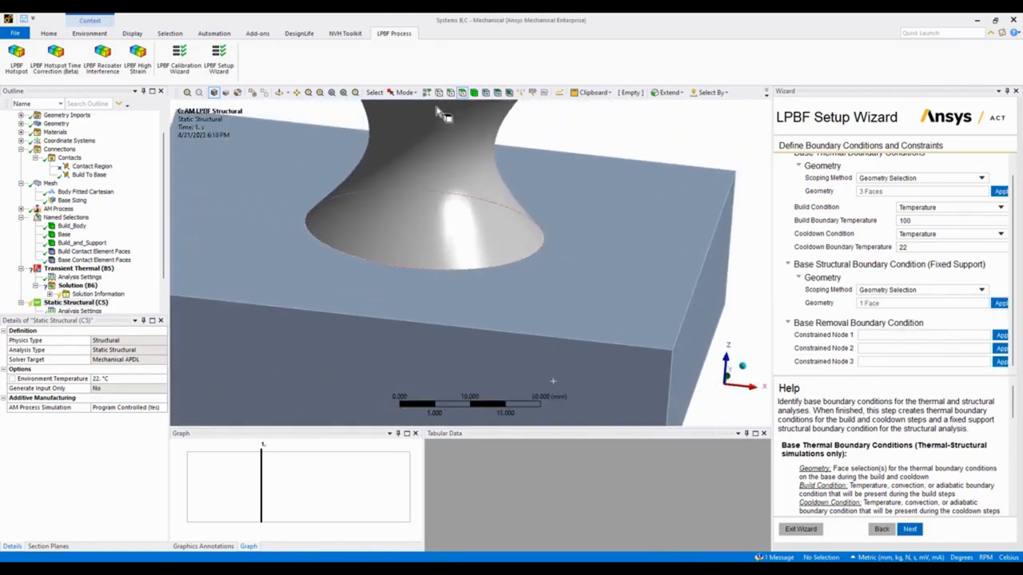
click(485, 93)
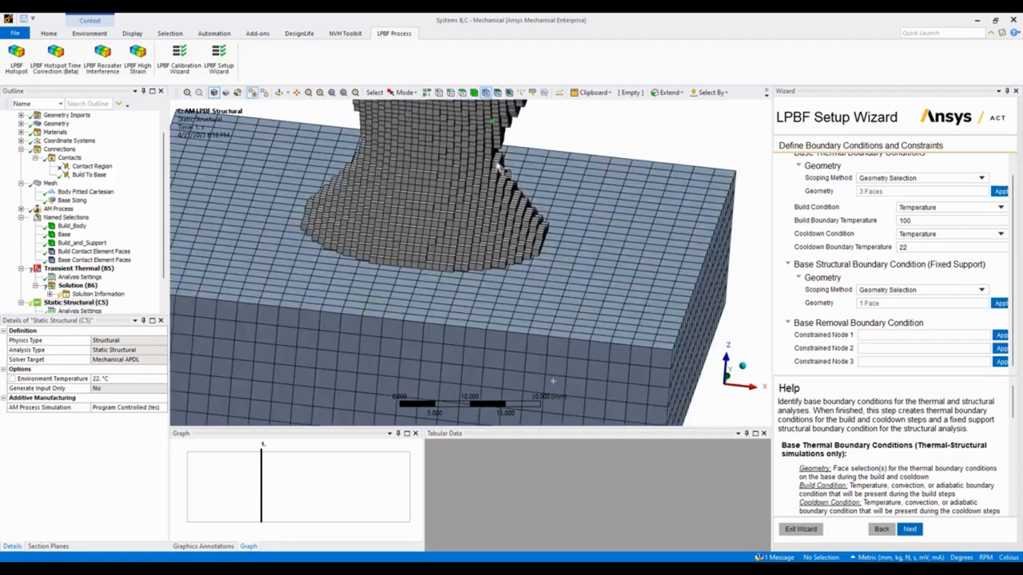
click(412, 267)
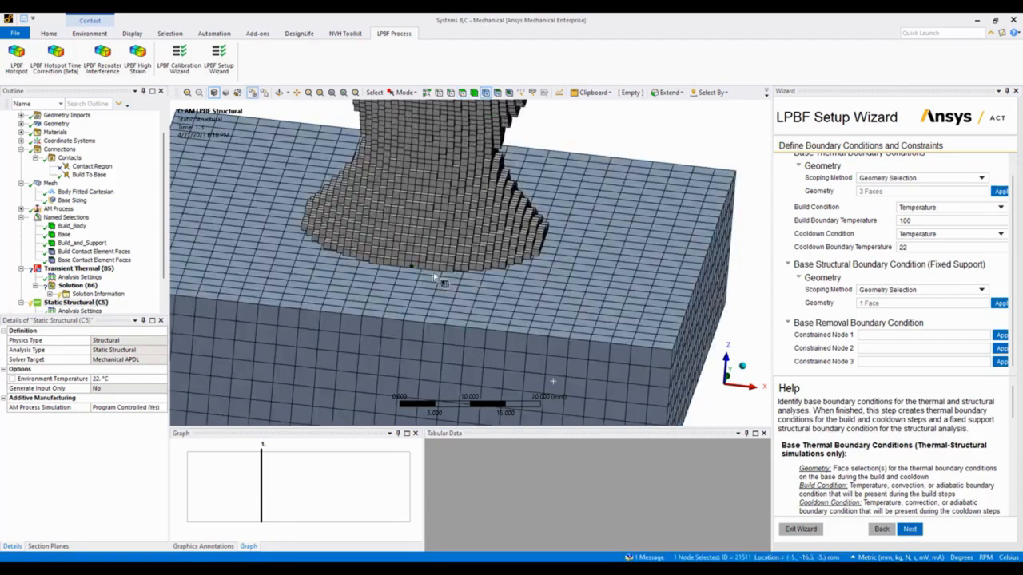
click(1000, 335)
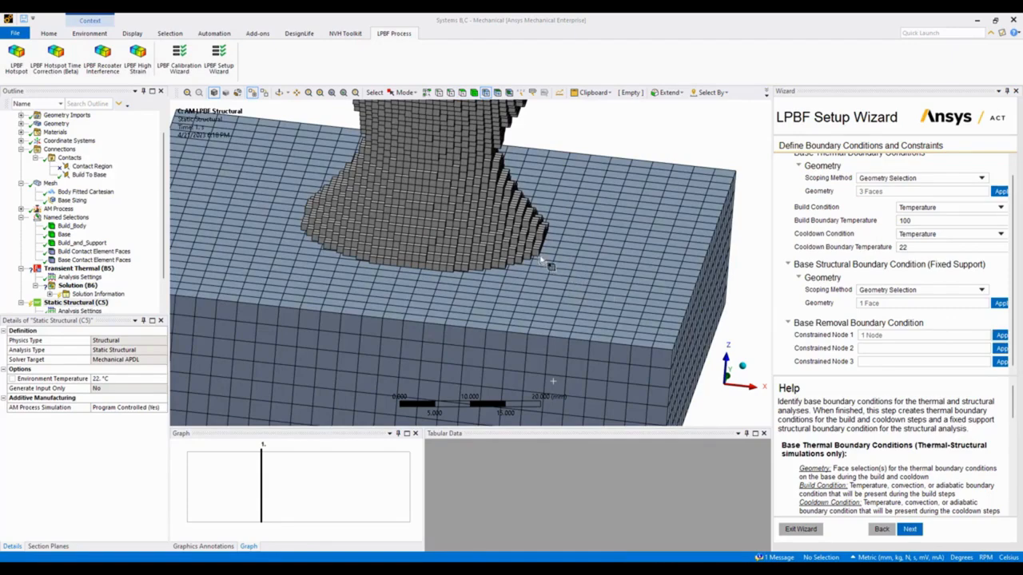
Assign a mesh node farther around the part's bottom edge, toward positive X, as Constrained Node 2.
scroll(550, 265, up, 3)
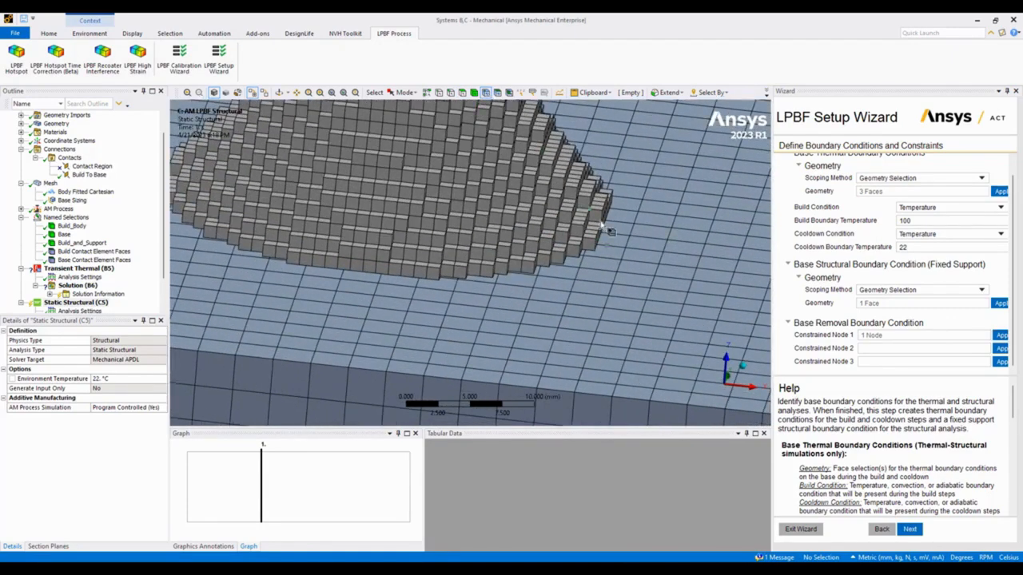
scroll(607, 228, up, 1)
click(653, 245)
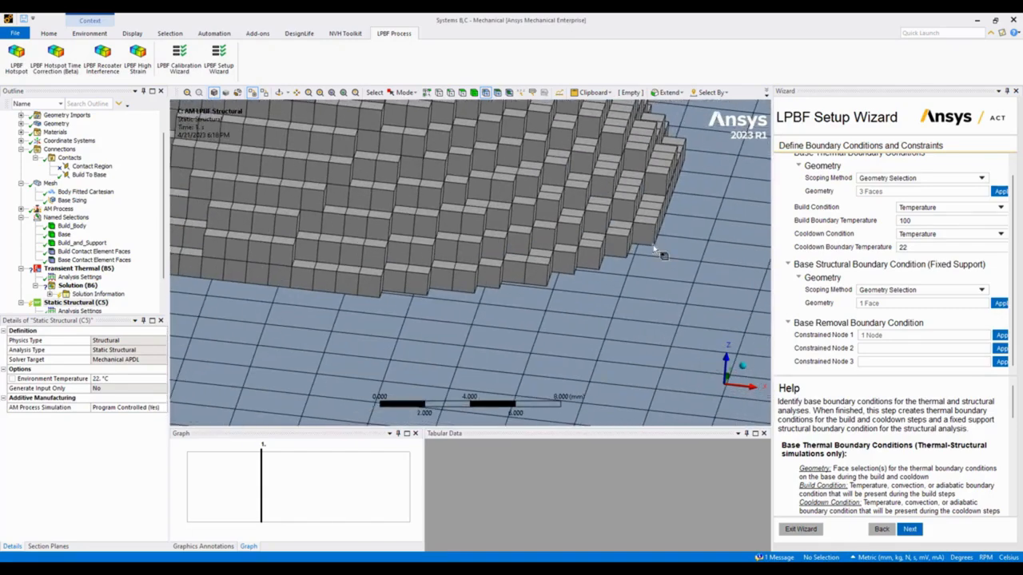
click(1000, 348)
Assign a node on the opposite side of the part's bottom edge as Constrained Node 3 and complete the boundary conditions.
scroll(551, 199, down, 5)
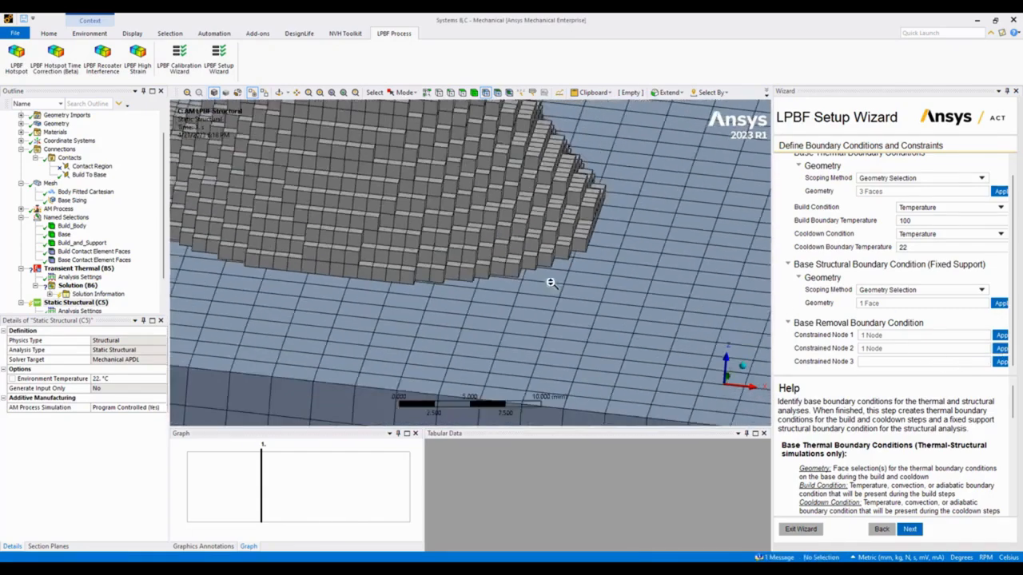
middle_drag(557, 198, 588, 258)
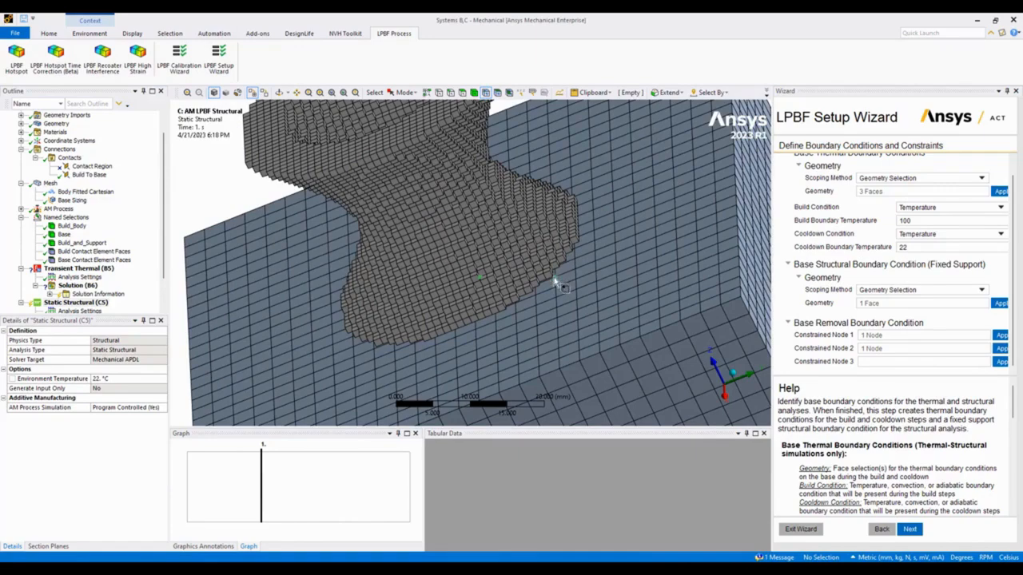
scroll(562, 274, up, 5)
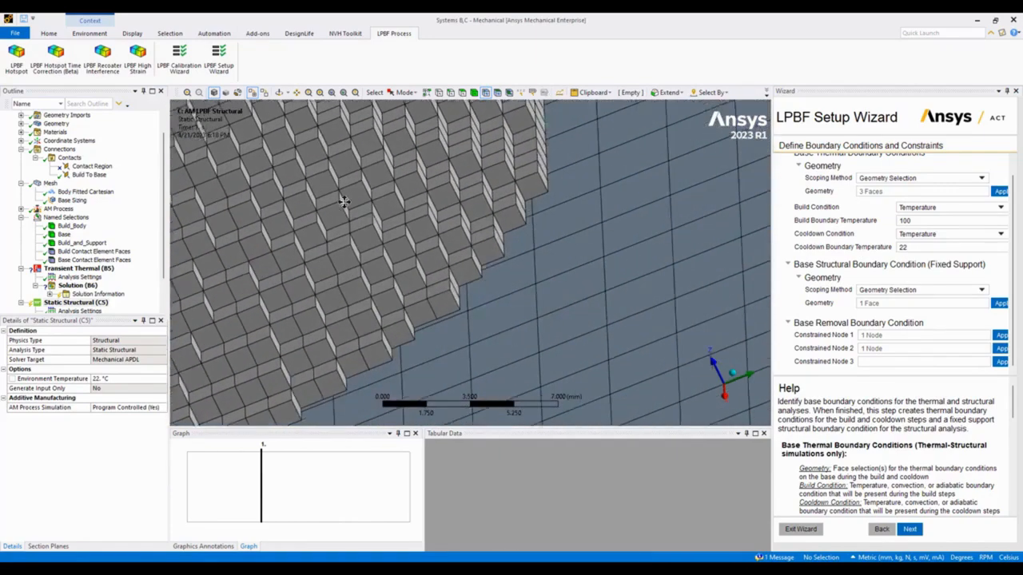
click(471, 267)
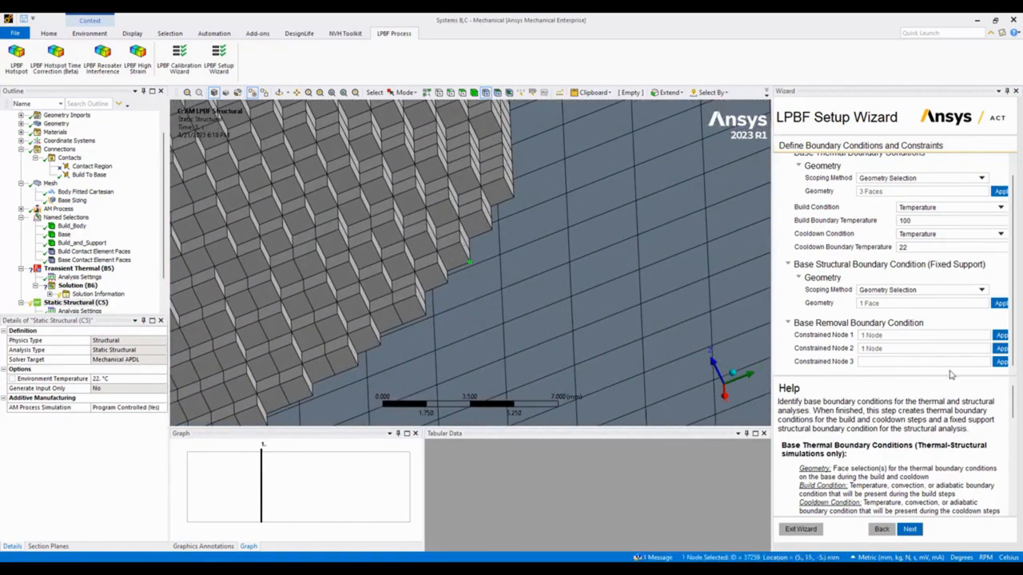
click(1000, 361)
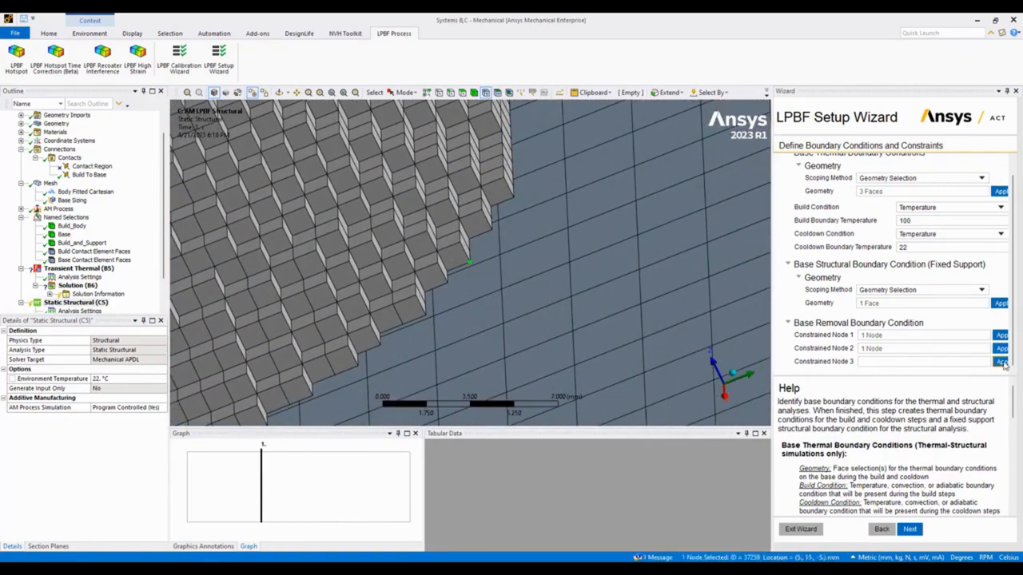
click(910, 529)
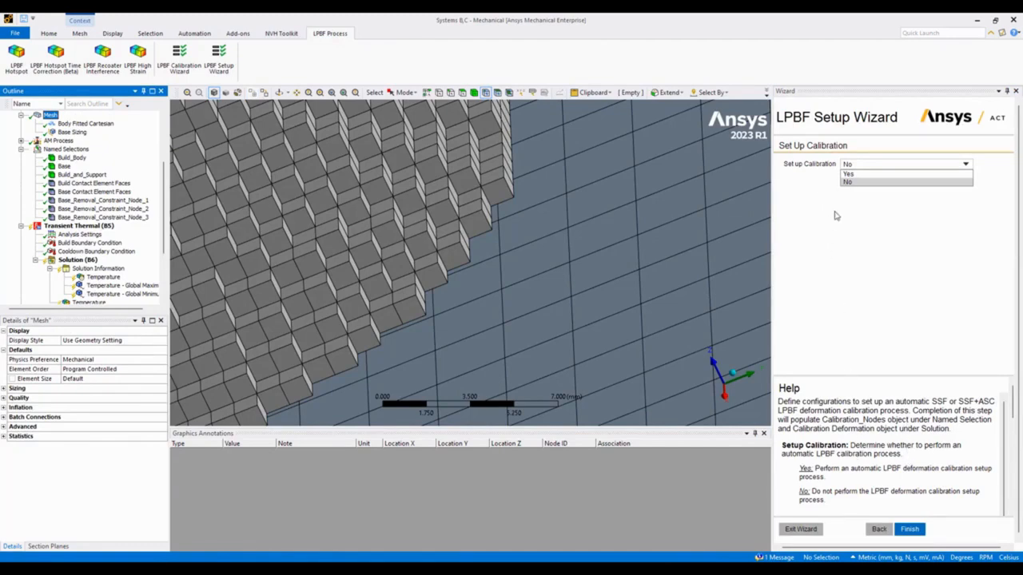
Keep Set up Calibration at No, finish the LPBF Setup Wizard and close its pane.
click(856, 184)
scroll(503, 301, down, 5)
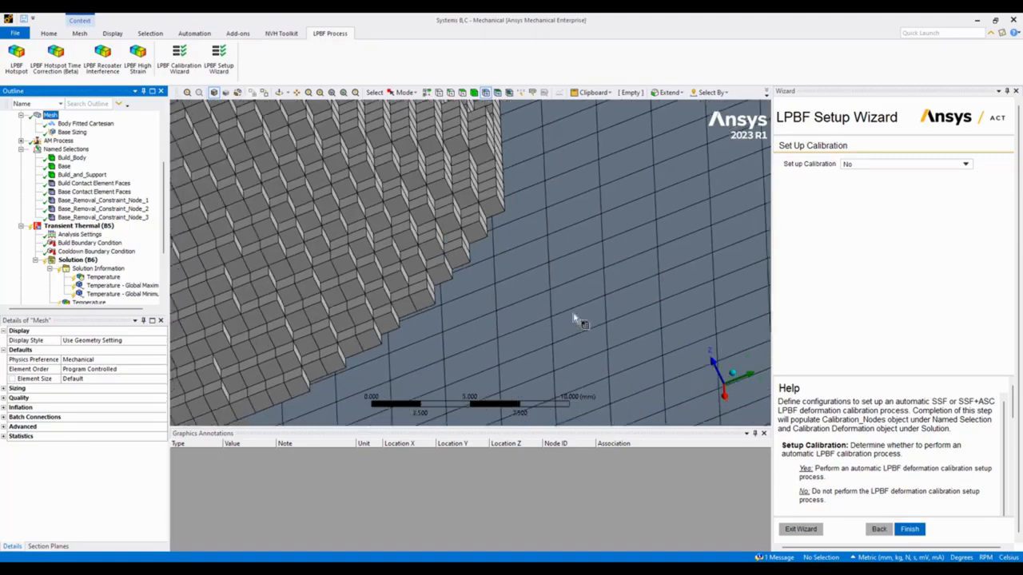
scroll(504, 302, down, 4)
middle_drag(503, 301, 555, 289)
ctrl+middle_drag(474, 315, 589, 290)
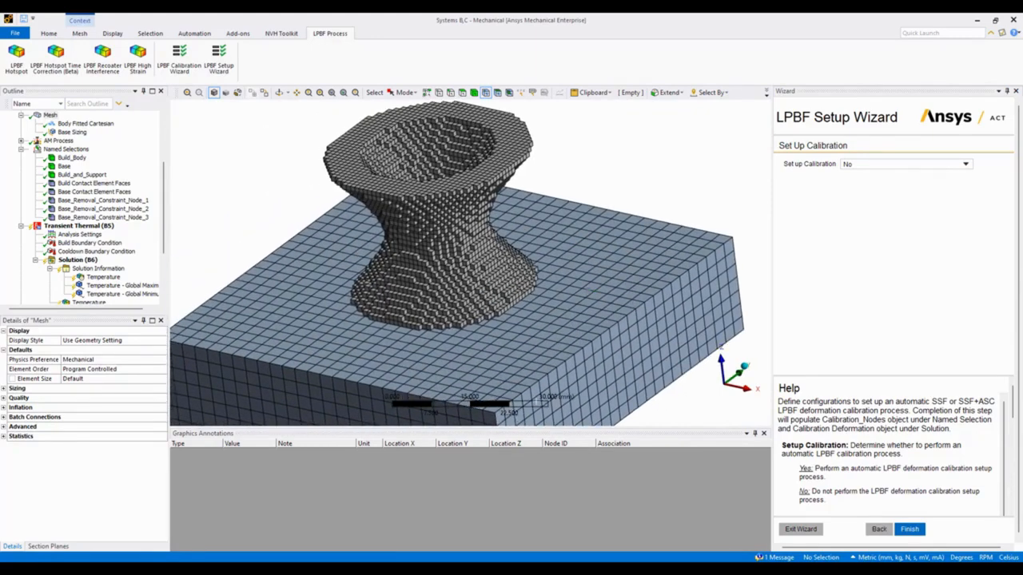
click(909, 531)
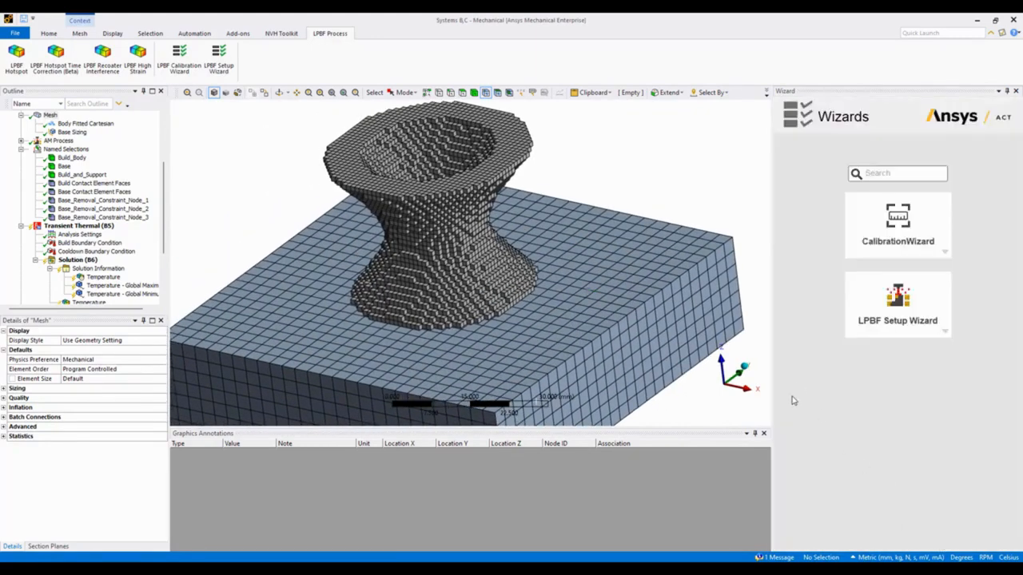
click(1015, 92)
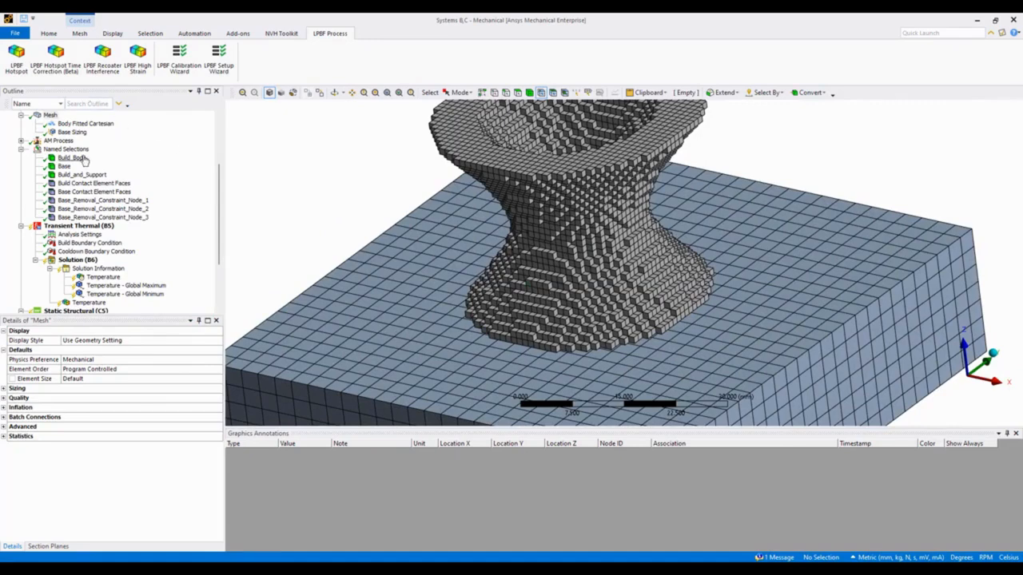
Solve the model, covering both the transient thermal and static structural analyses.
scroll(83, 163, up, 4)
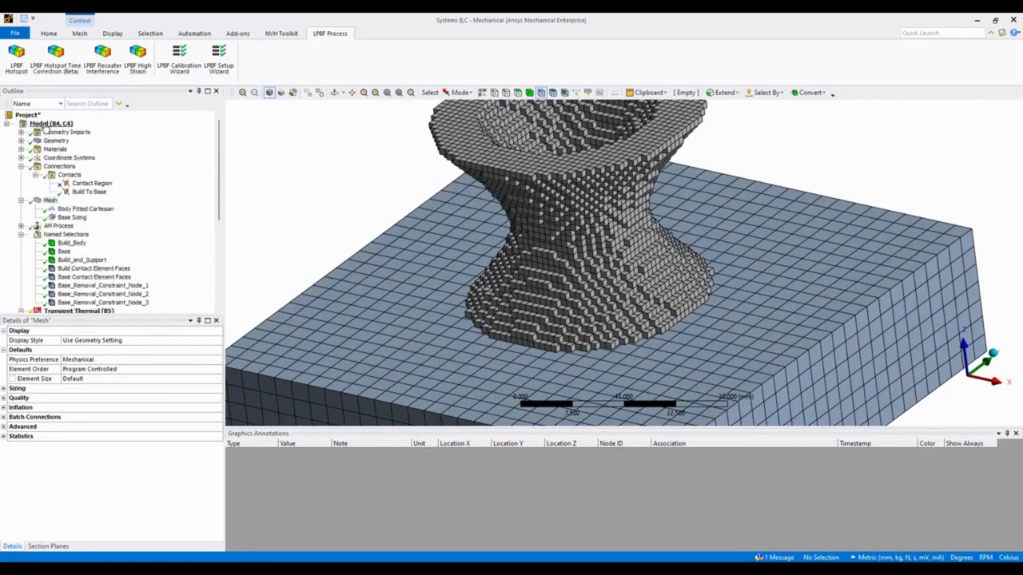
middle_drag(480, 219, 478, 209)
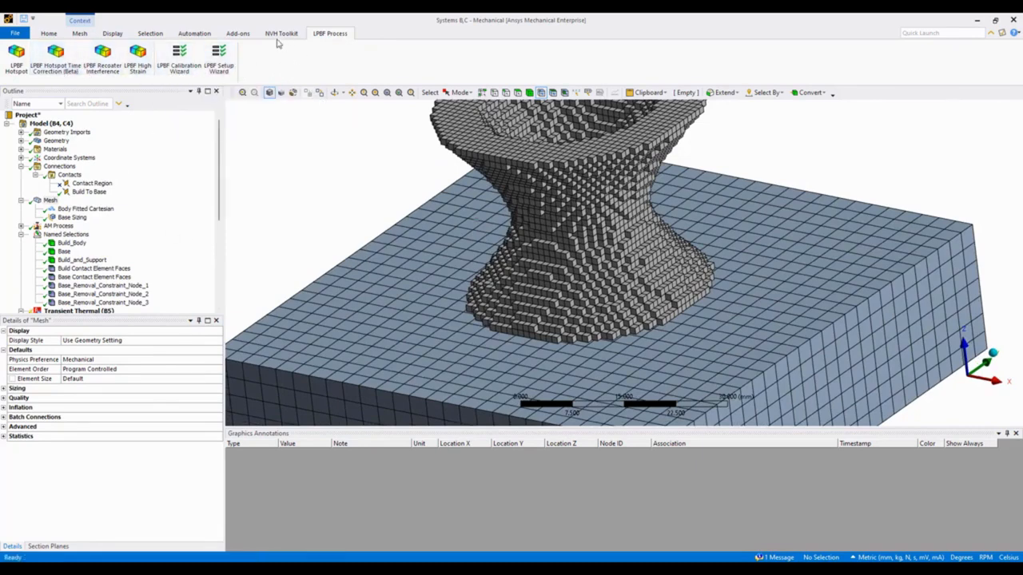
click(237, 35)
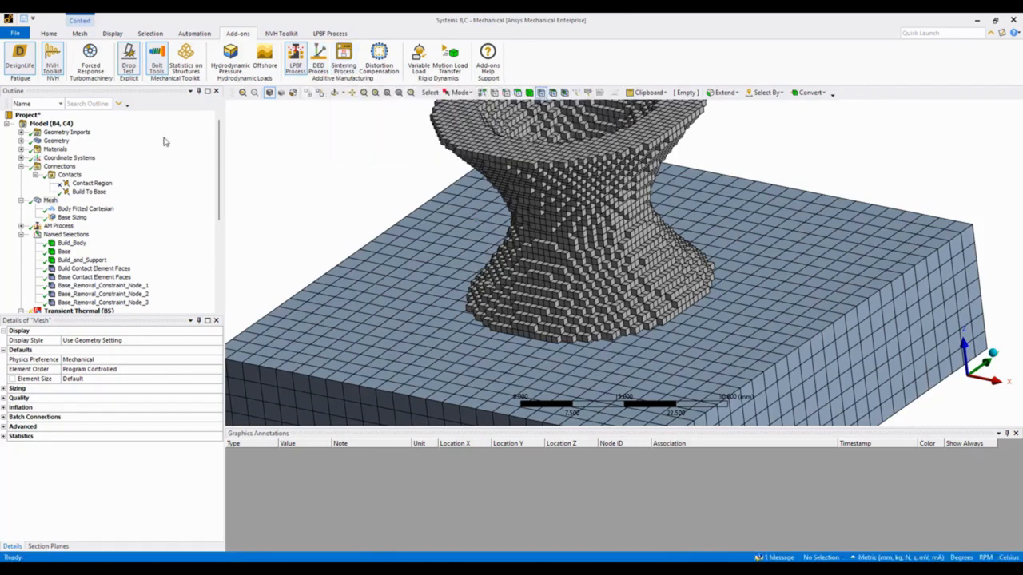
click(49, 33)
click(172, 60)
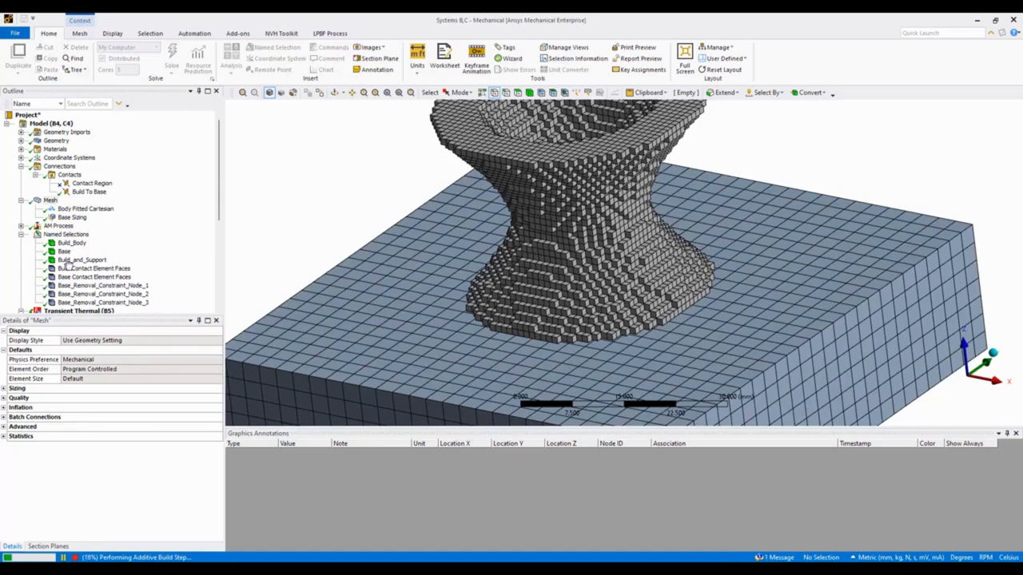
scroll(132, 268, down, 6)
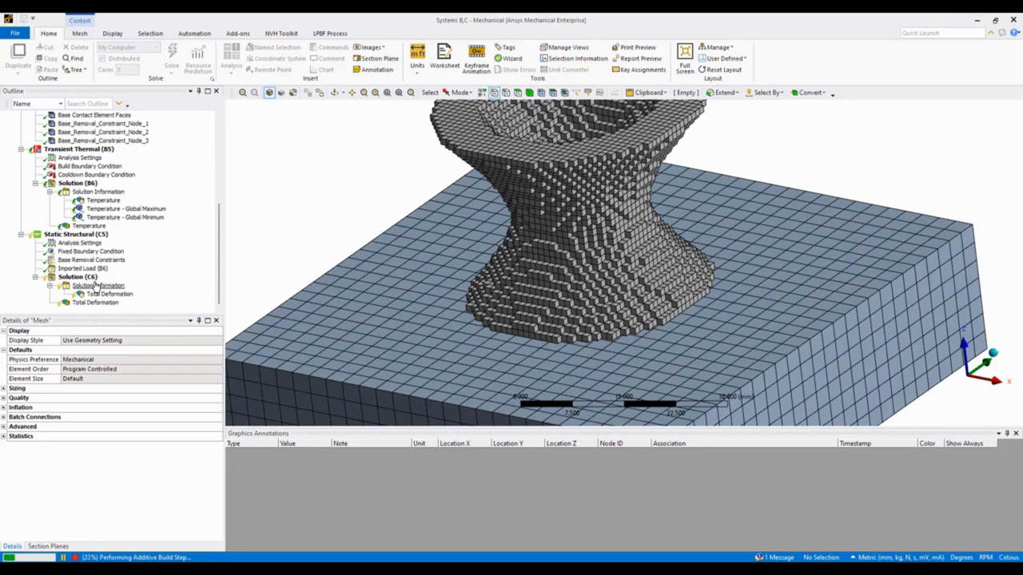
View the force convergence of the static structural solution, and switch to the Systems A,B Mechanical window at full size.
click(96, 286)
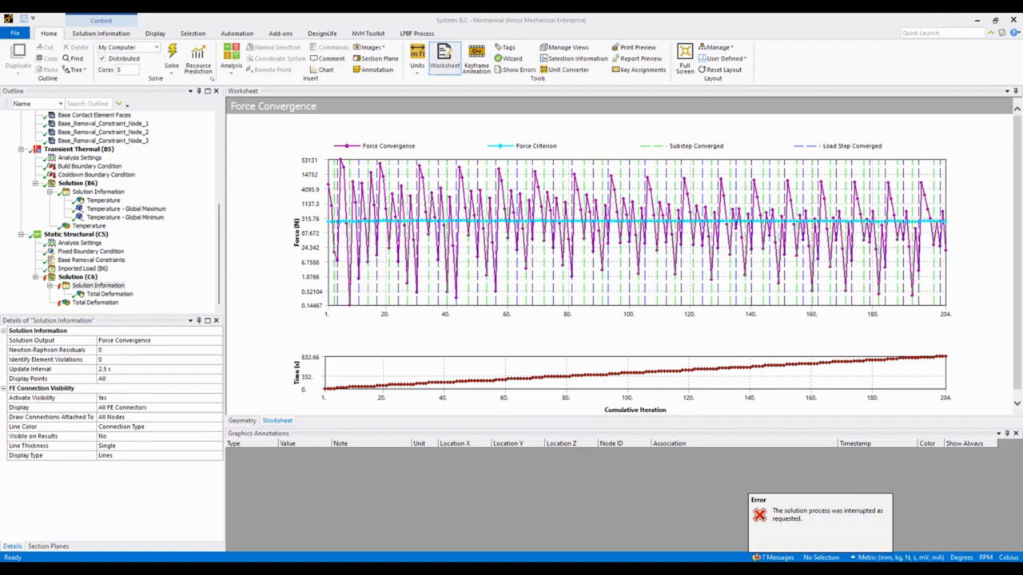
drag(1022, 160, 648, 126)
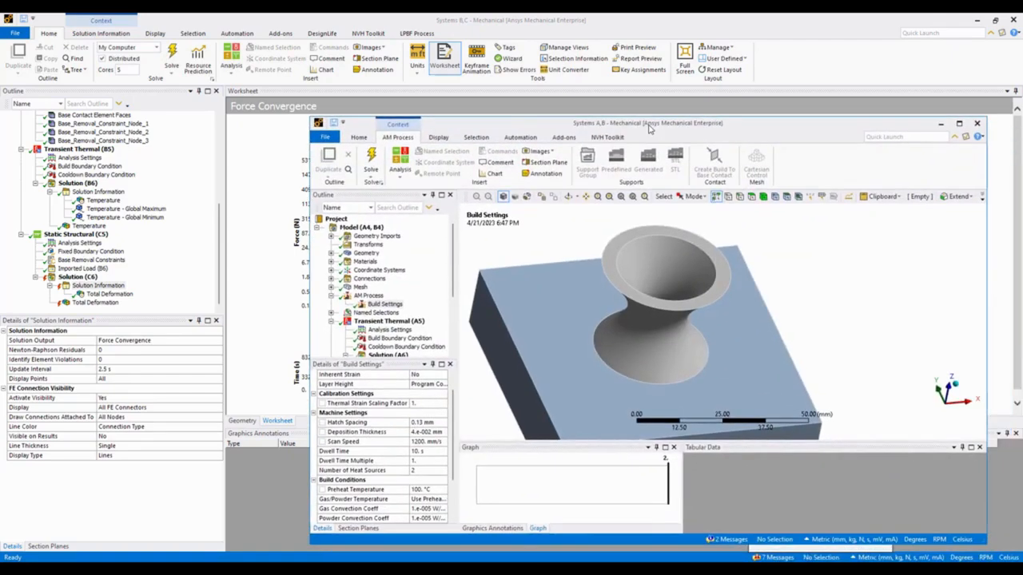
double_click(696, 129)
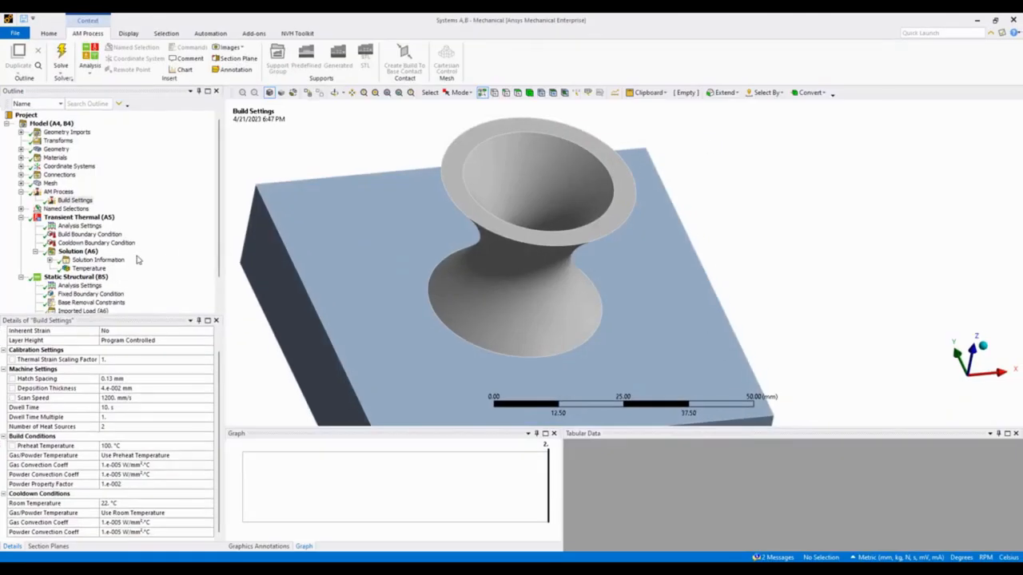
Animate the transient thermal Temperature result with 100 frames over 10 seconds and examine the layer-by-layer build and cooldown.
click(90, 268)
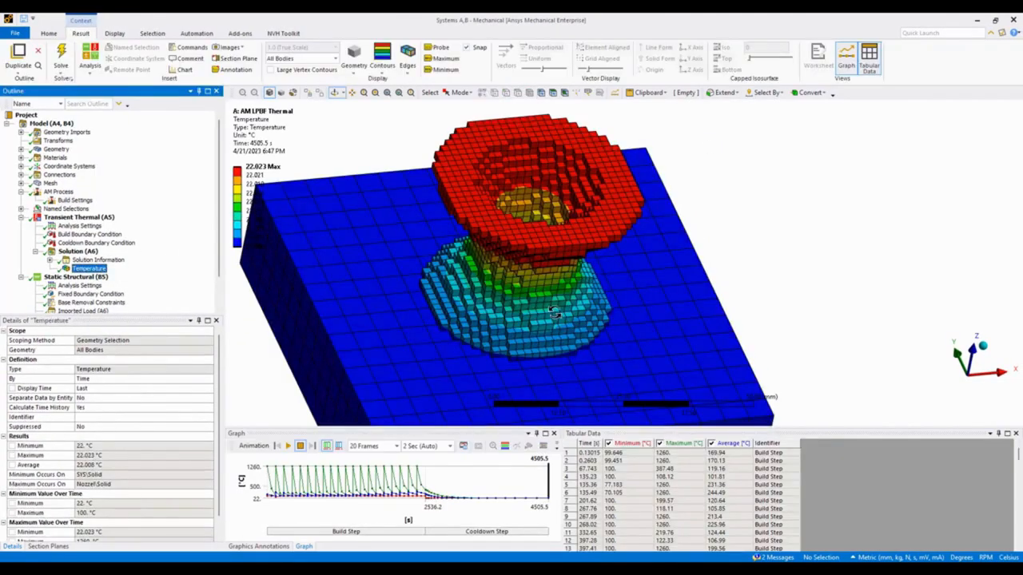
click(415, 446)
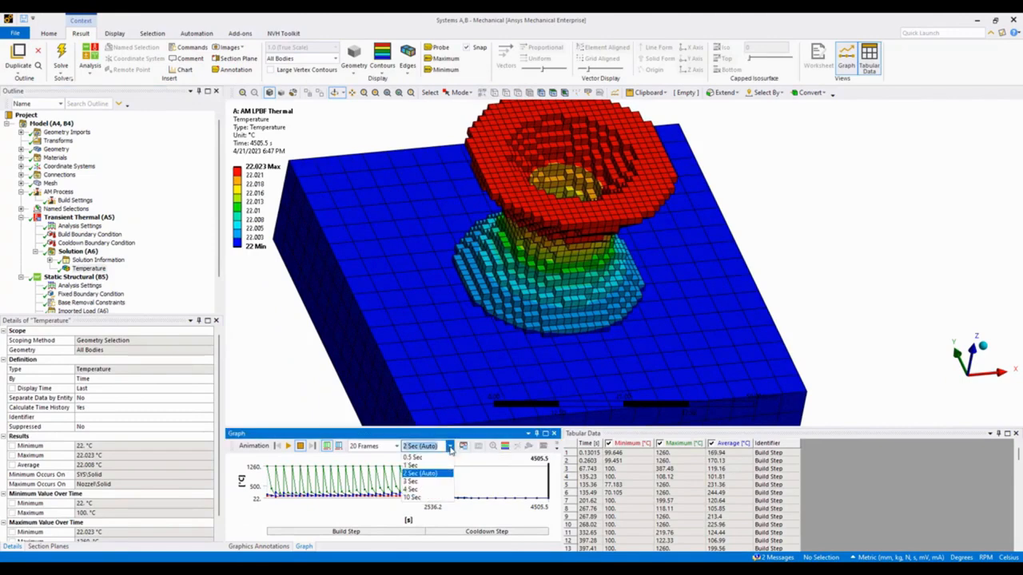
click(403, 462)
click(376, 446)
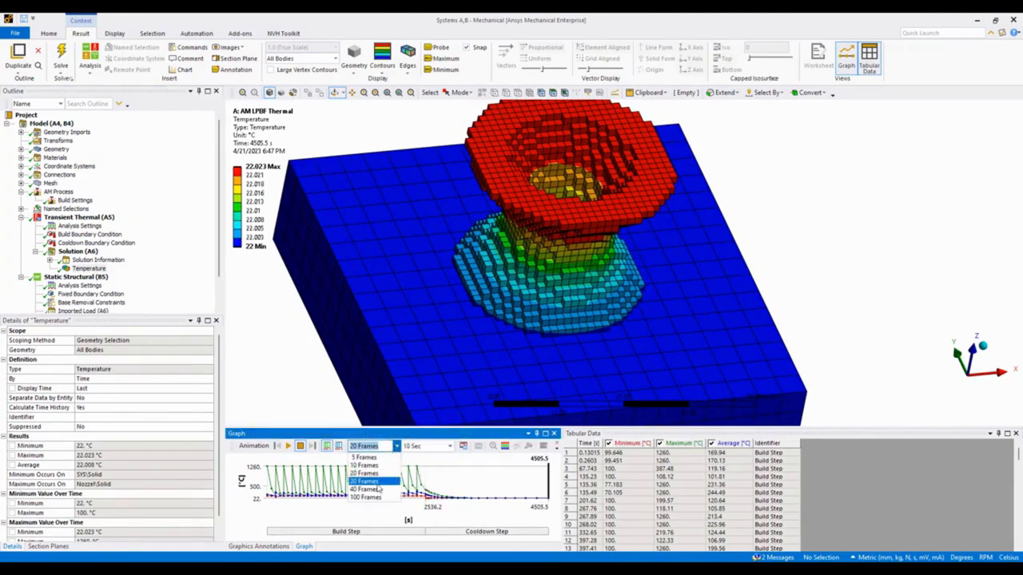
click(367, 491)
click(290, 448)
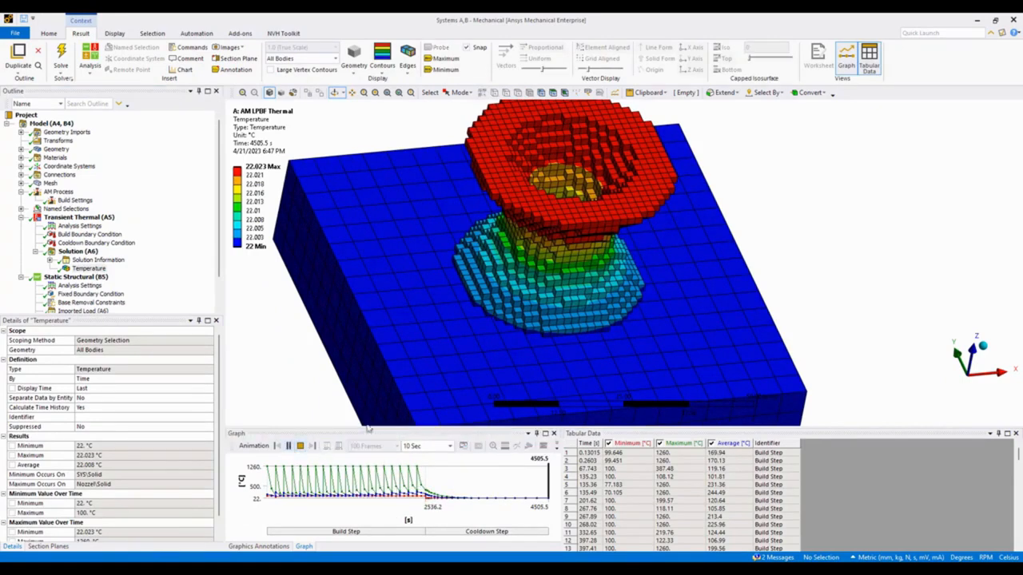
mouse_move(586, 376)
middle_down()
mouse_move(569, 308)
mouse_move(552, 301)
middle_up()
scroll(597, 269, up, 5)
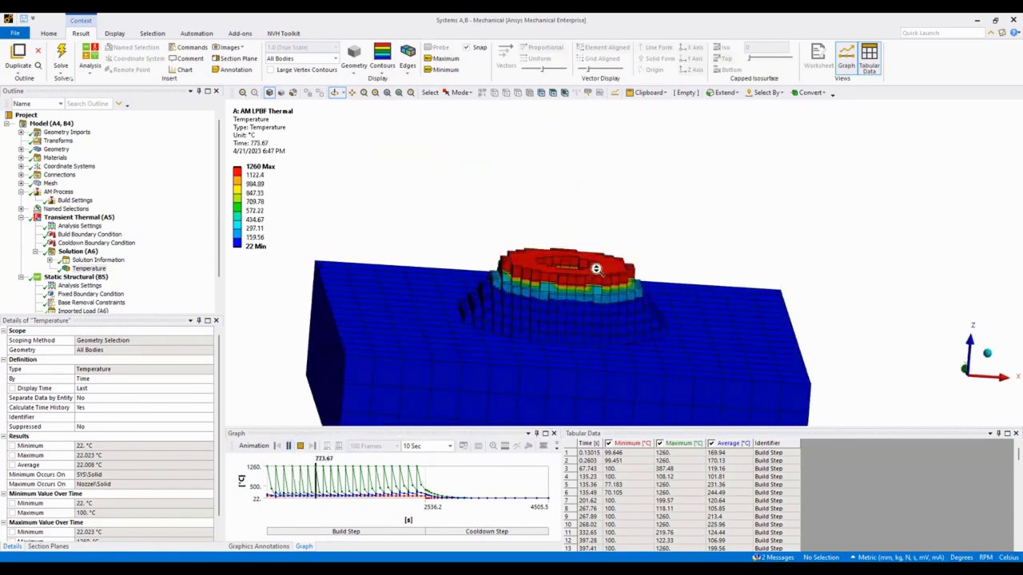
mouse_move(605, 248)
middle_down()
mouse_move(577, 261)
mouse_move(613, 261)
middle_up()
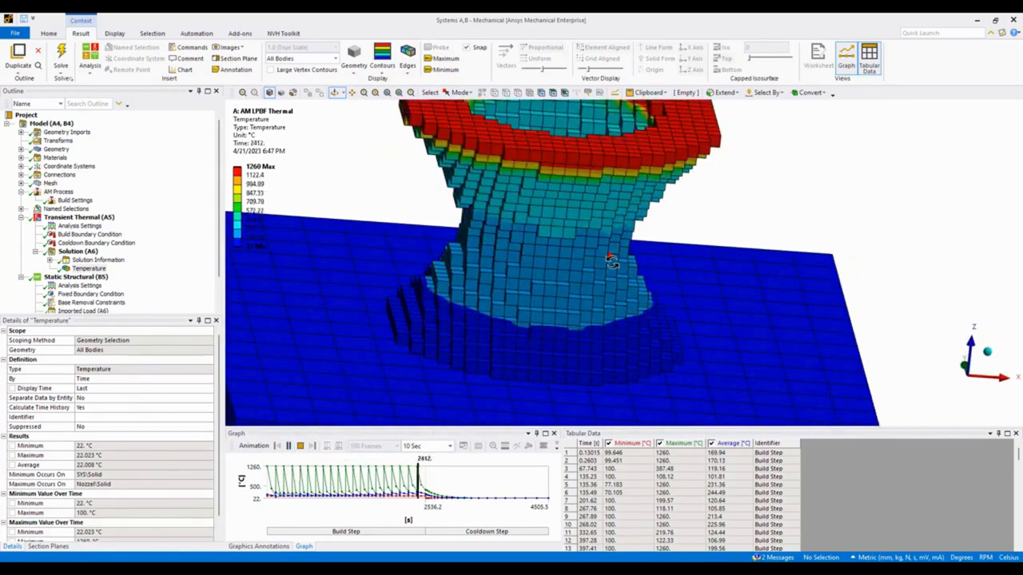
scroll(612, 259, down, 3)
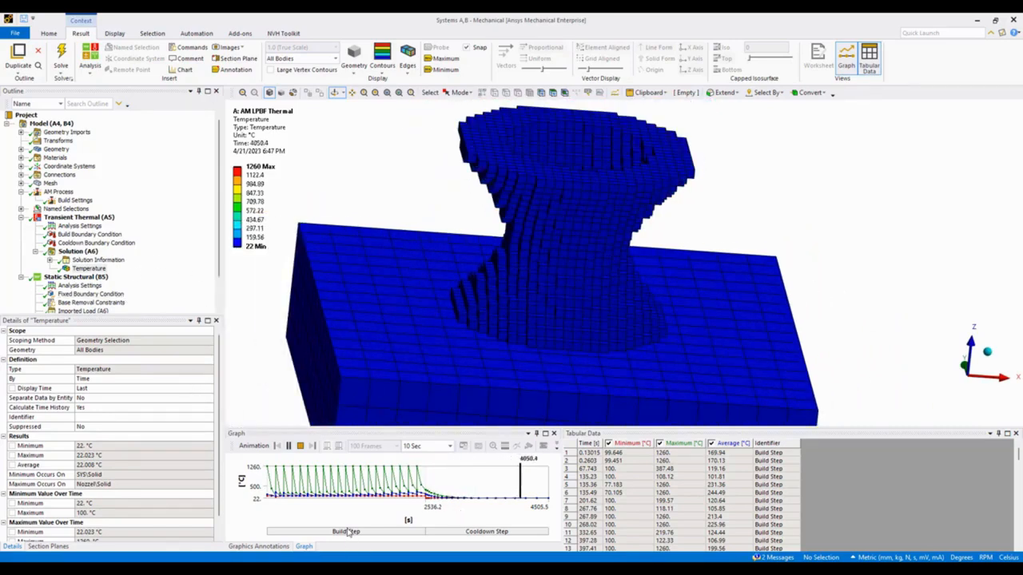
Play the Total Deformation animation of the static structural solution and stop it.
scroll(111, 300, down, 2)
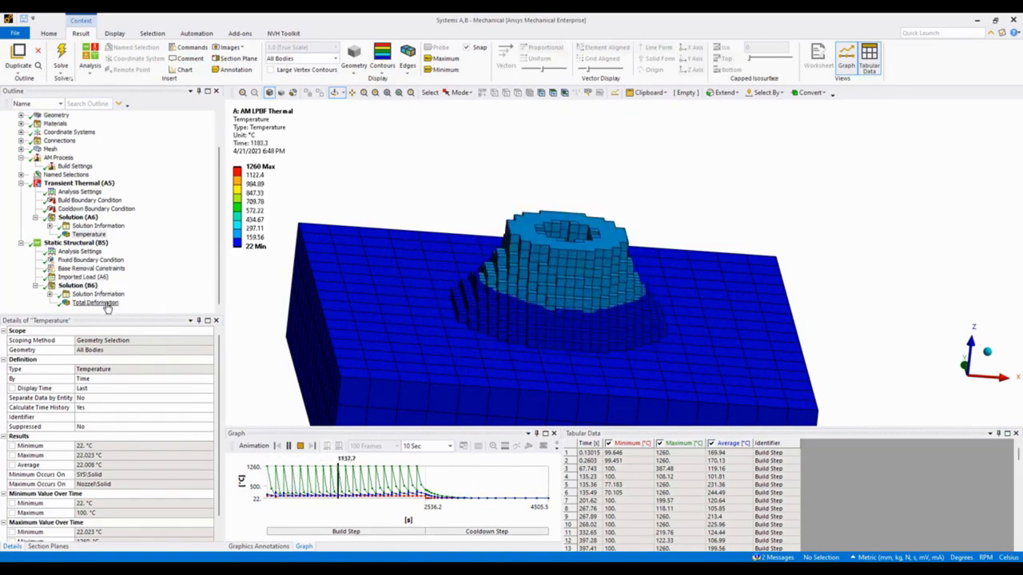
click(97, 303)
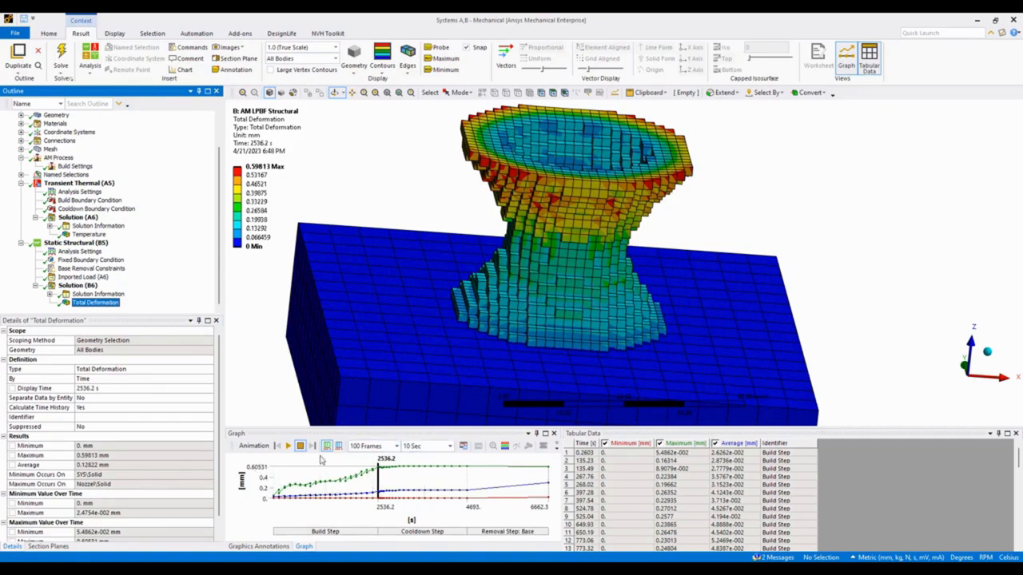
click(289, 447)
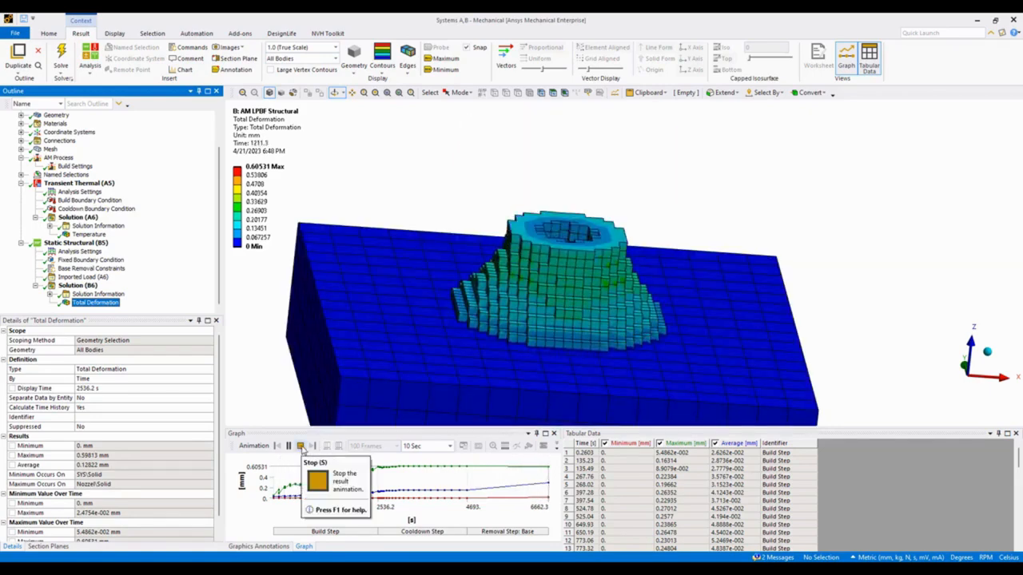
click(300, 445)
Add an Equivalent (von-Mises) stress result to the static structural solution and evaluate it.
click(77, 286)
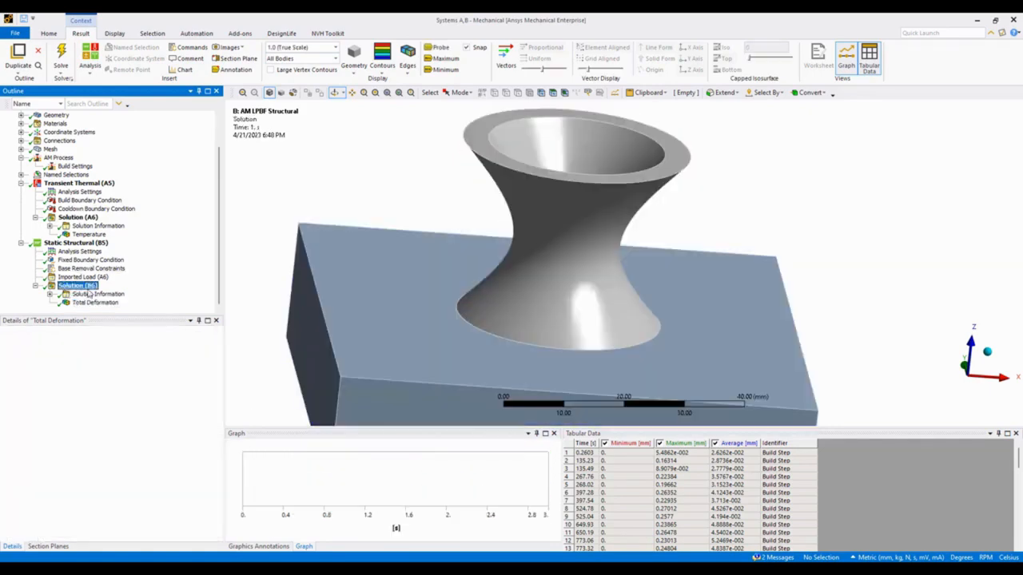
right_click(77, 285)
mouse_move(91, 293)
mouse_move(238, 323)
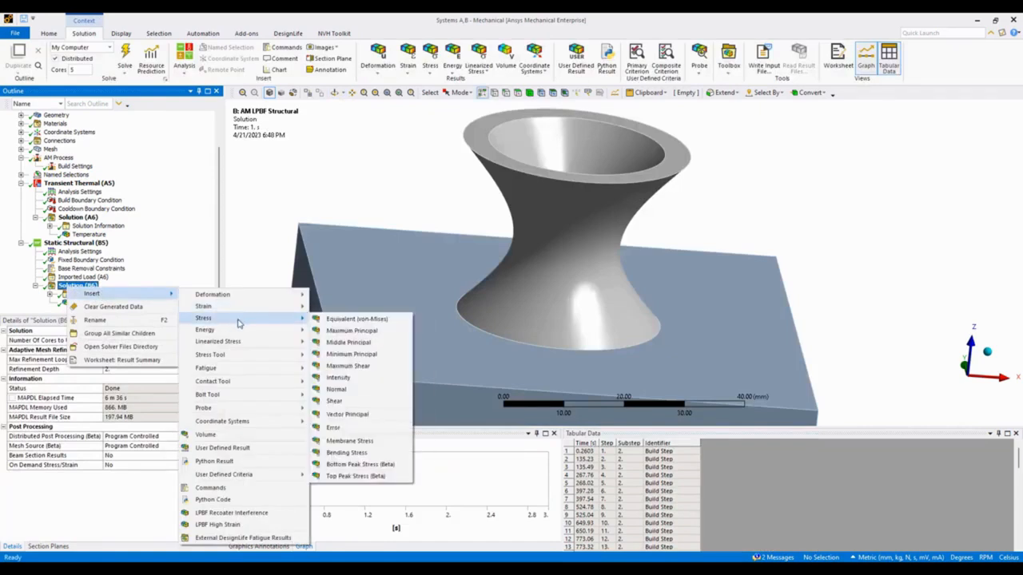
click(342, 321)
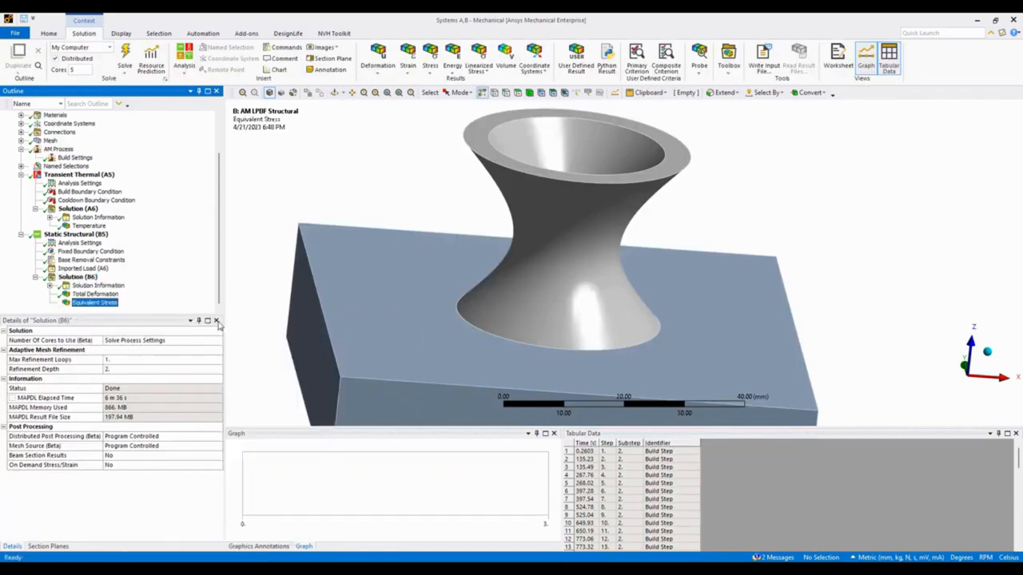
right_click(94, 303)
click(161, 334)
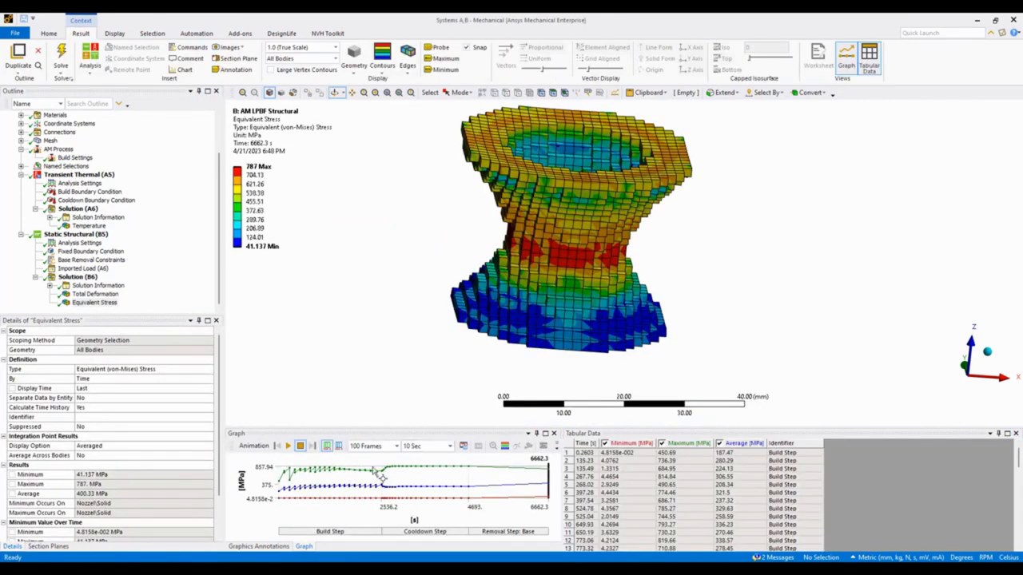
Play the Equivalent Stress animation through the build, cooldown and base removal steps, and stop it.
click(289, 447)
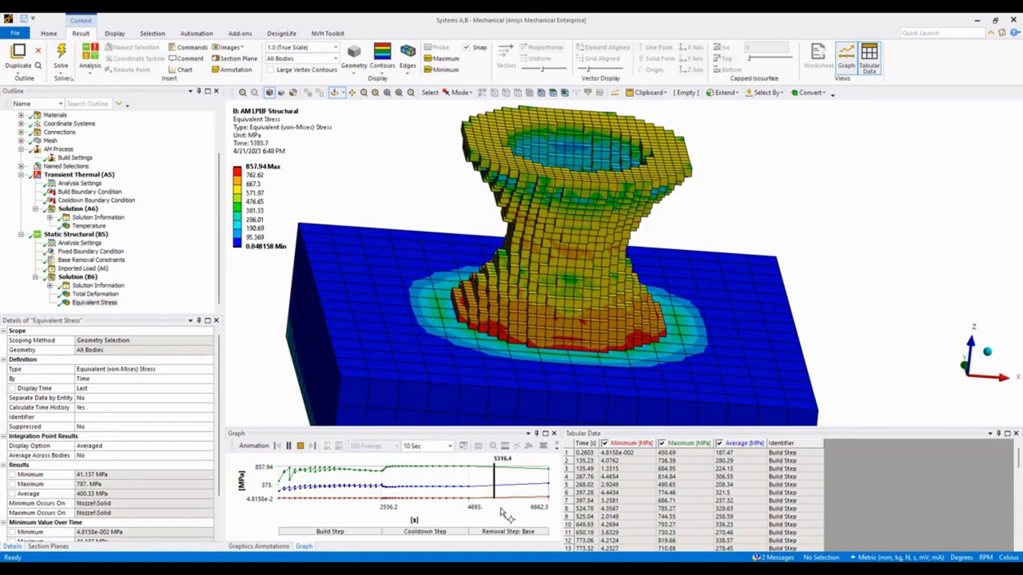
click(301, 446)
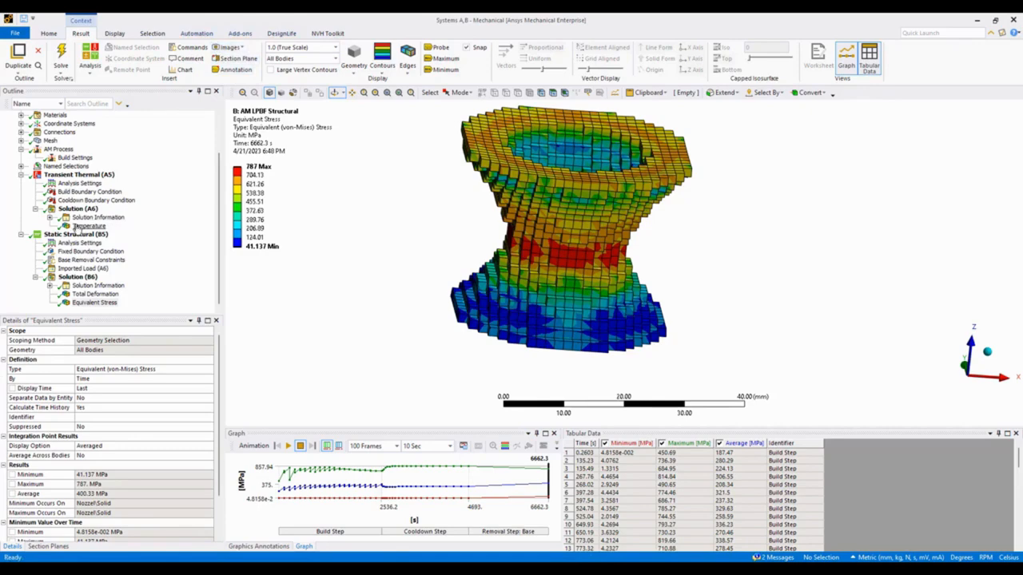
Display the AM Process object to review its build and base plate geometry assignments.
scroll(80, 227, up, 2)
click(60, 192)
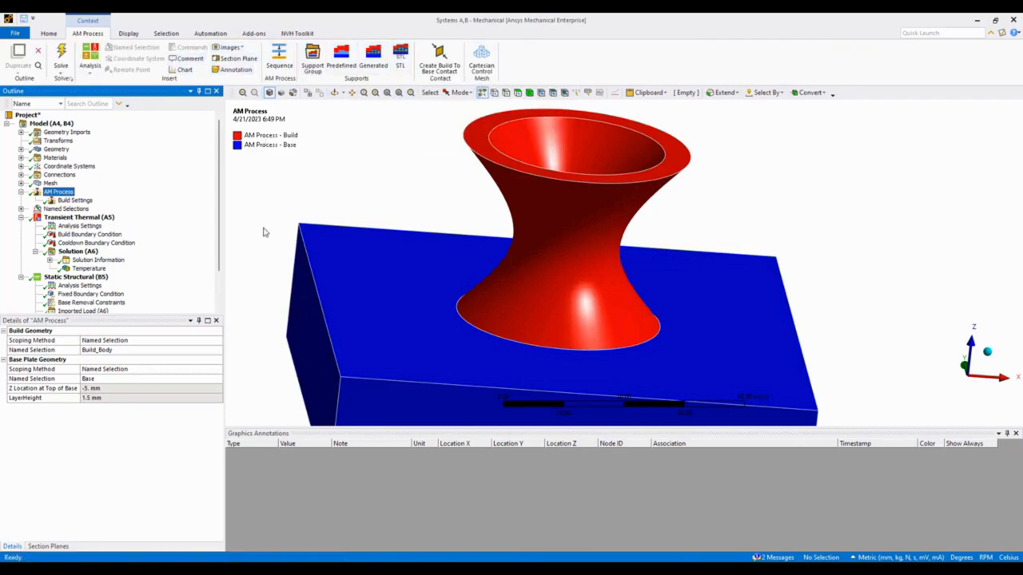
scroll(83, 308, down, 2)
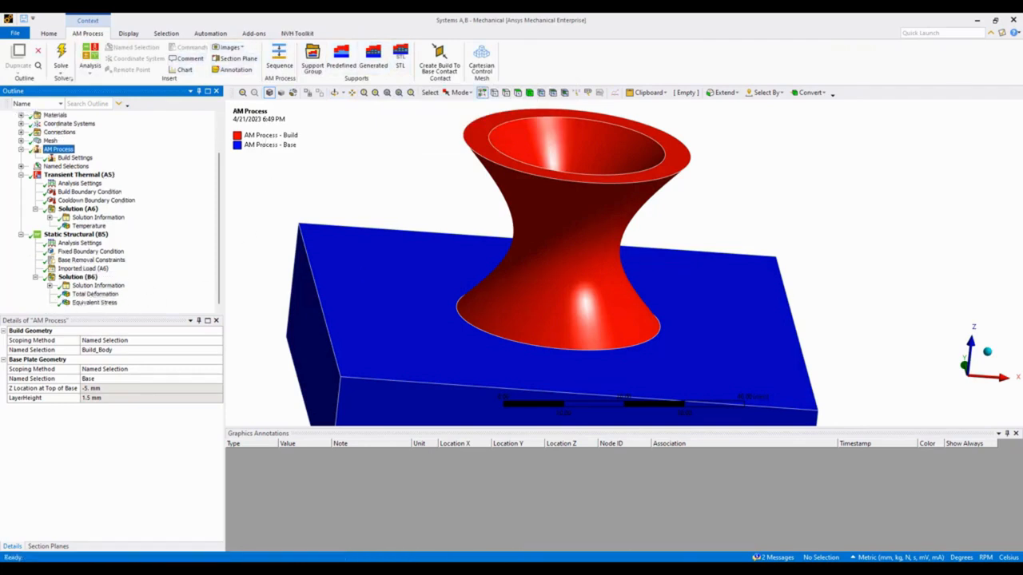